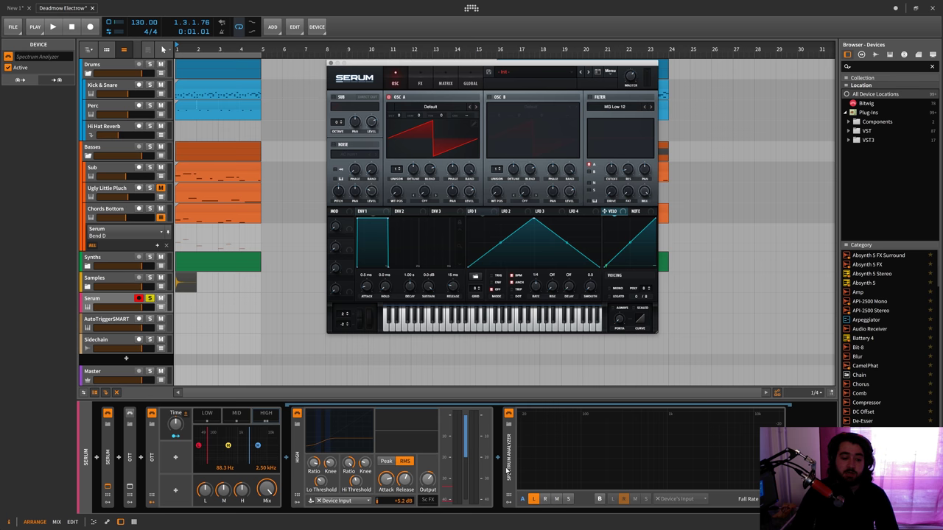
Show the OTT device's Low band and select the dynamics processor inside it
left_click(151, 470)
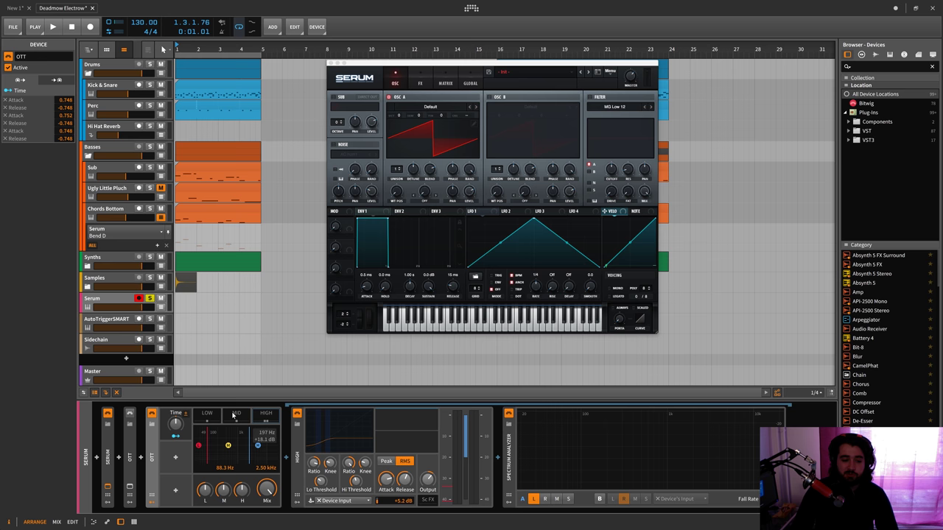
left_click(207, 415)
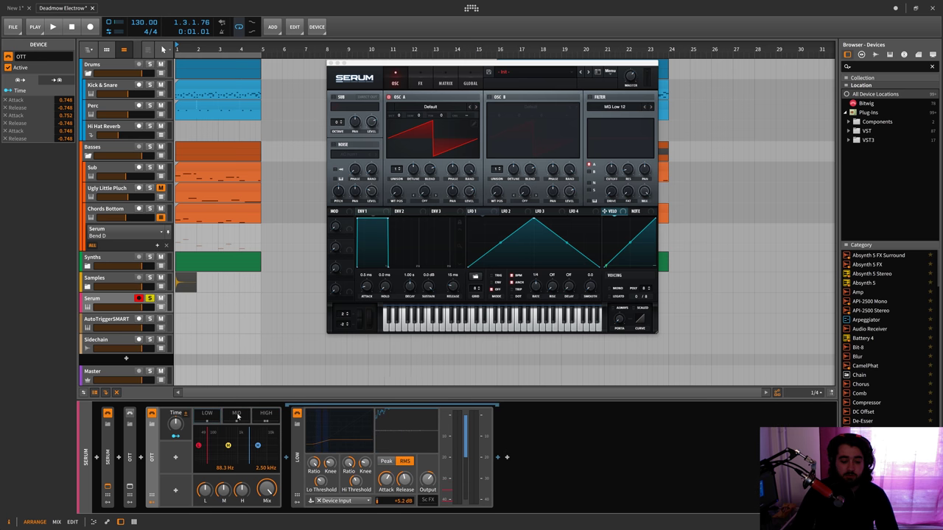
left_click(300, 451)
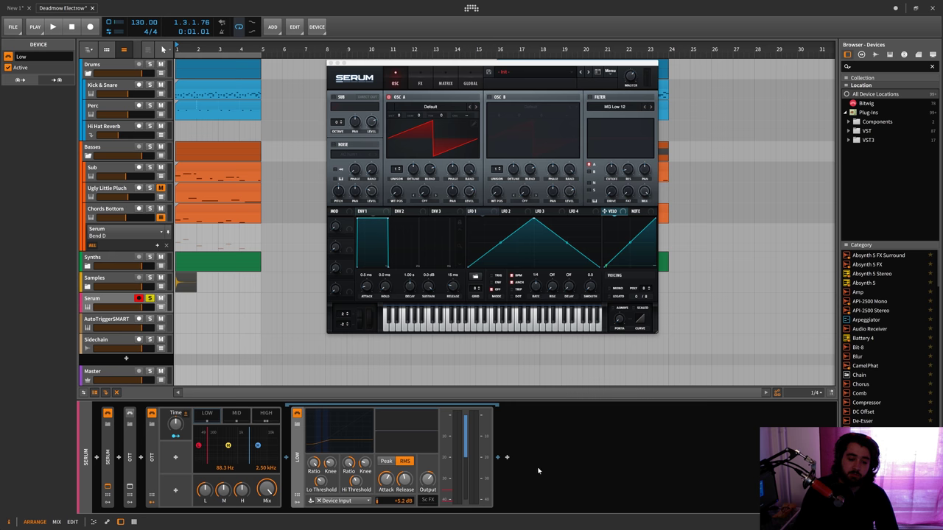
Insert a Bitwig Compressor after the Low band's dynamics processor
left_click(506, 459)
type("com")
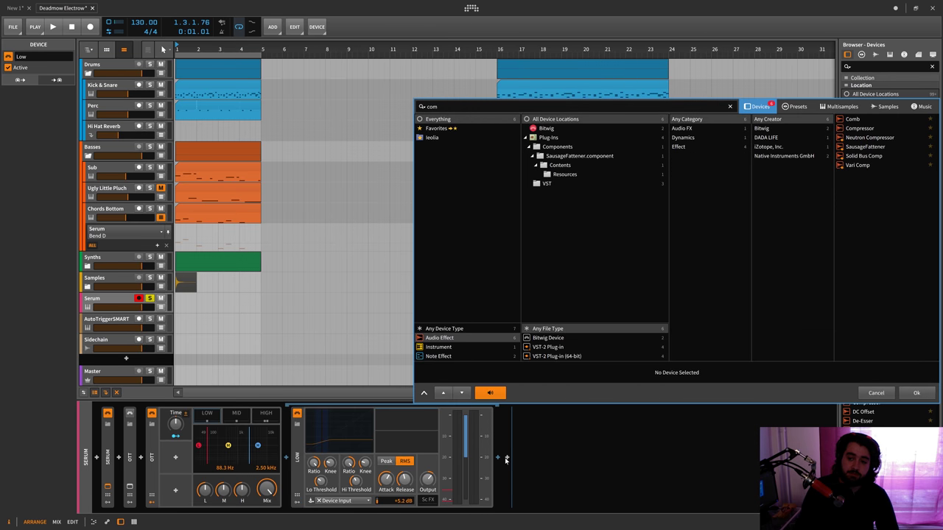
double_click(860, 128)
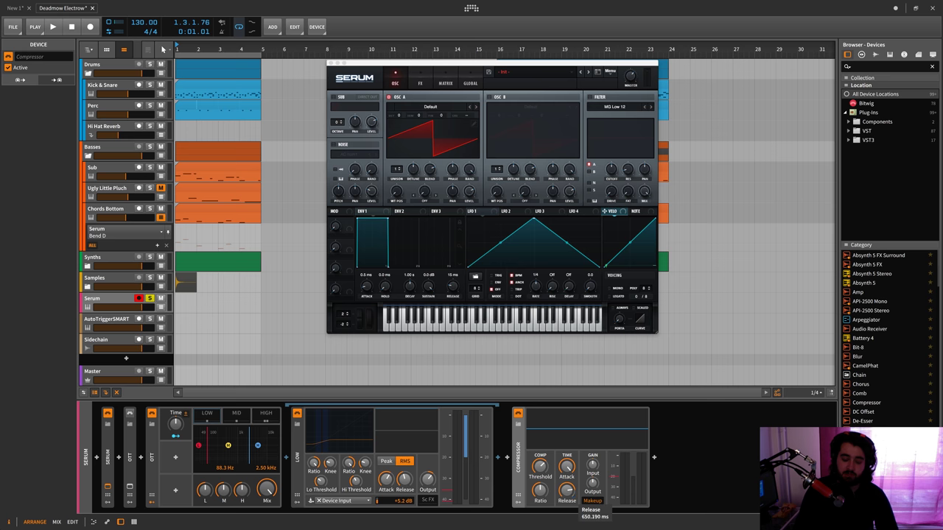
Try out the added Compressor's release setting, check its threshold and ratio, and delete the Compressor
mouse_move(568, 496)
left_mouse_down()
mouse_move(568, 479)
mouse_move(567, 503)
left_mouse_up()
left_click(404, 487)
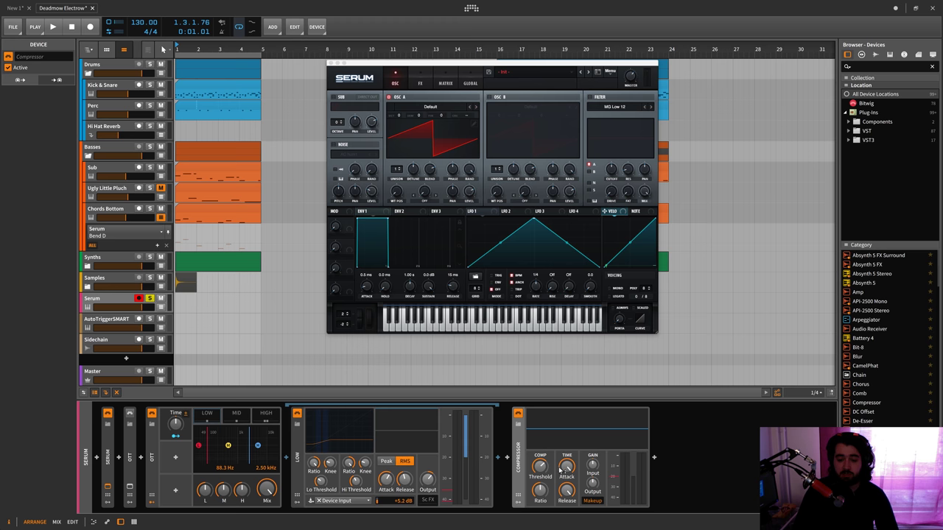
left_click_drag(543, 464, 543, 464)
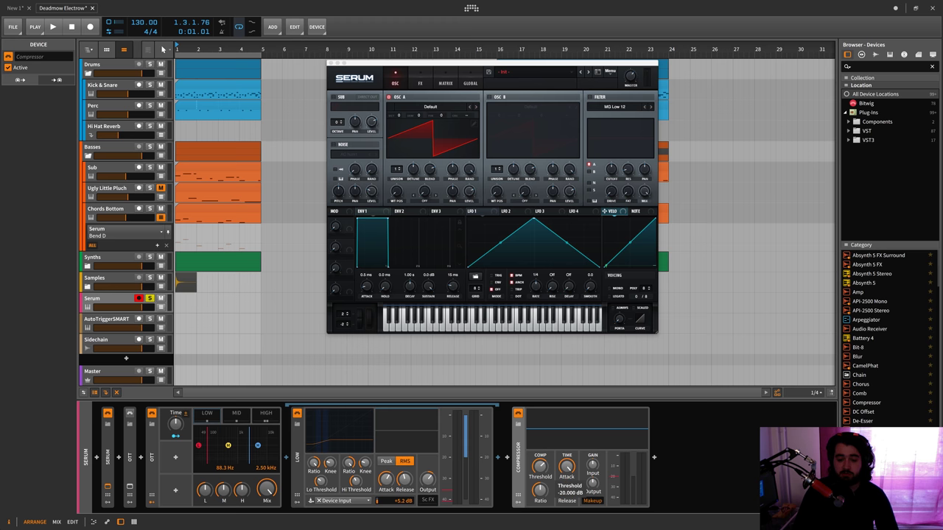
left_click(544, 493)
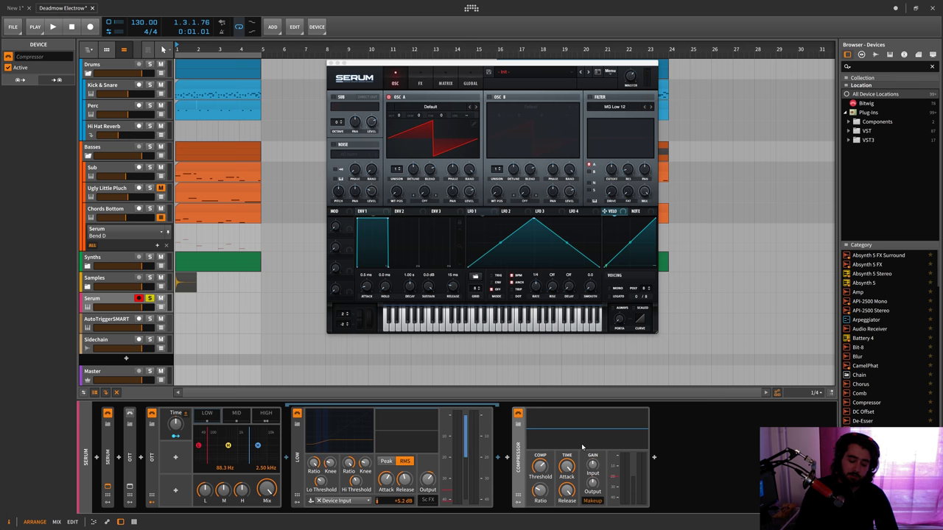
key("Delete")
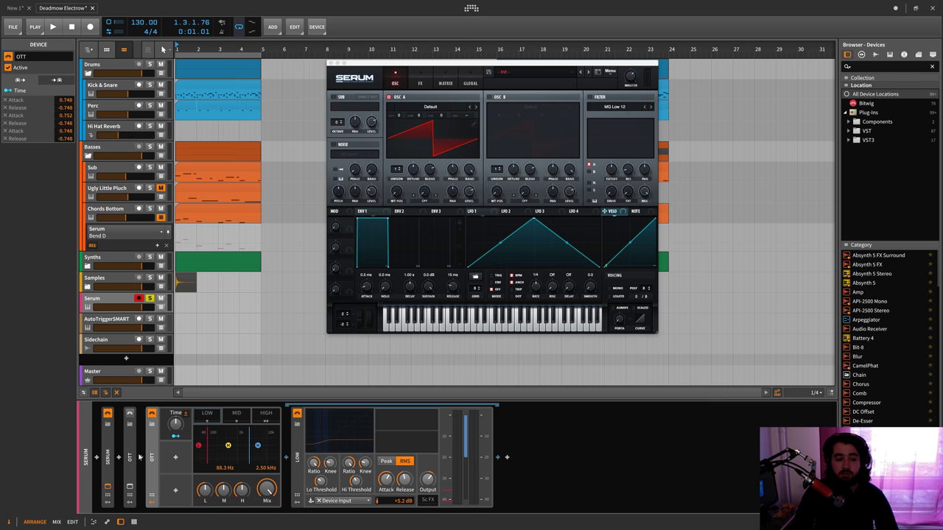
Hide OTT's modulators, switch to Ableton Live and turn off the Reverb on the Serum track
left_click(153, 504)
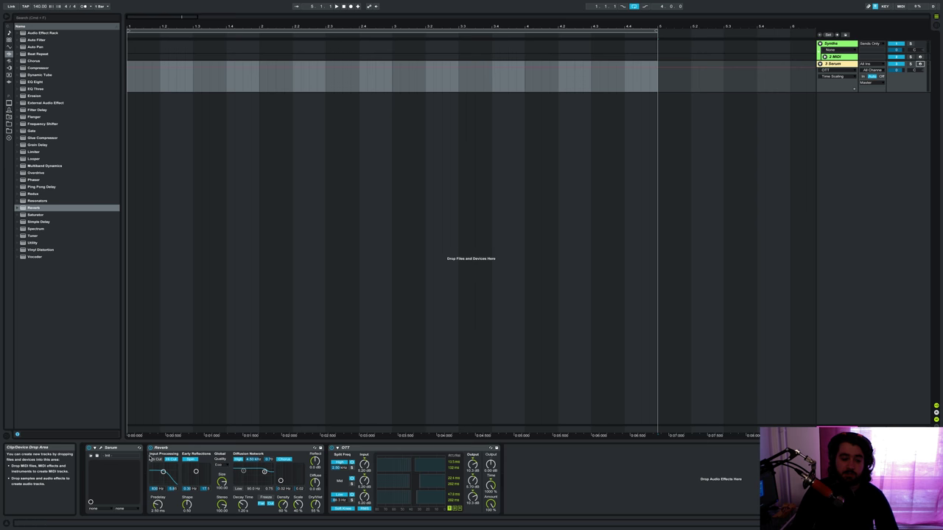
left_click(148, 449)
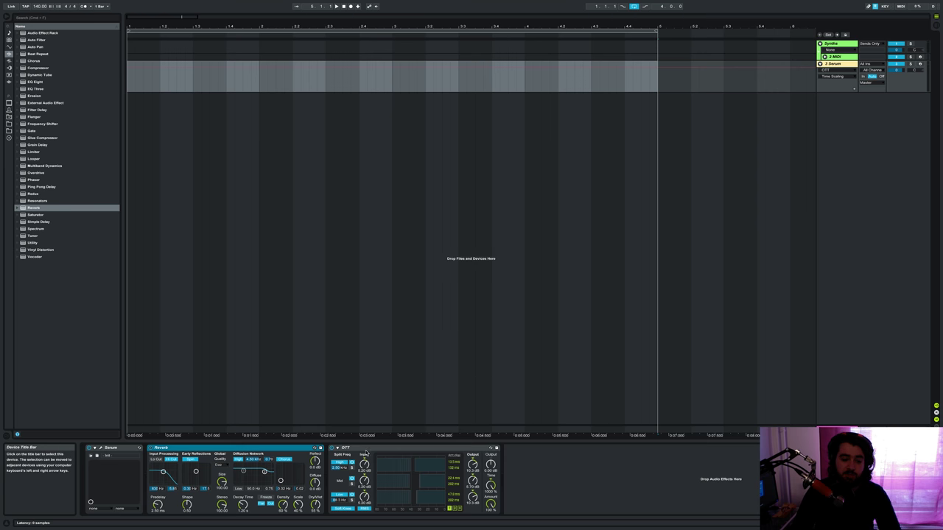
left_click(148, 449)
left_click(434, 464)
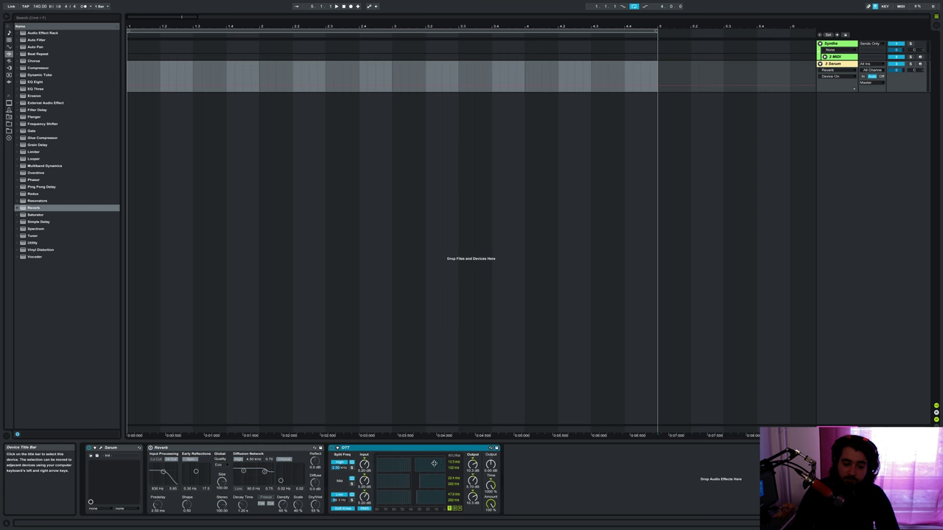
Examine the OTT device's Time and Below parameters, ending on the attack and release times
left_click(450, 509)
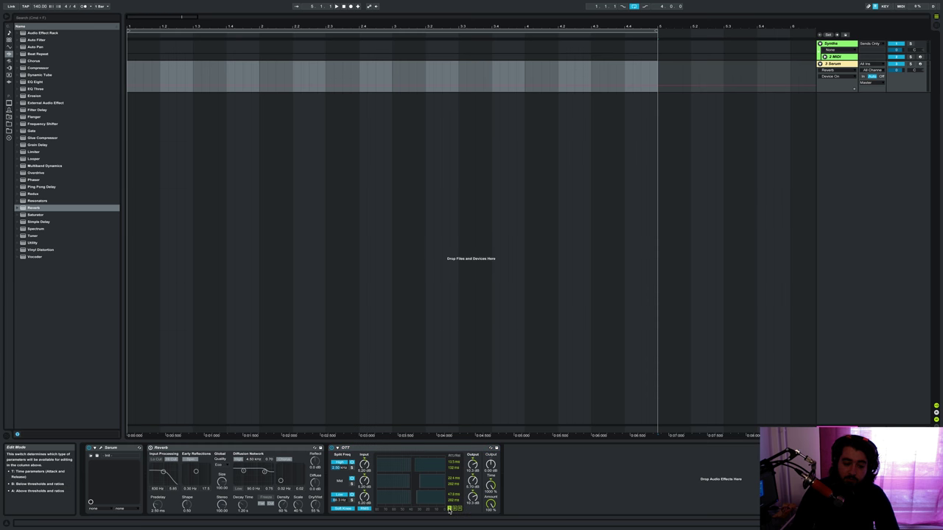
left_click(454, 510)
left_click(449, 510)
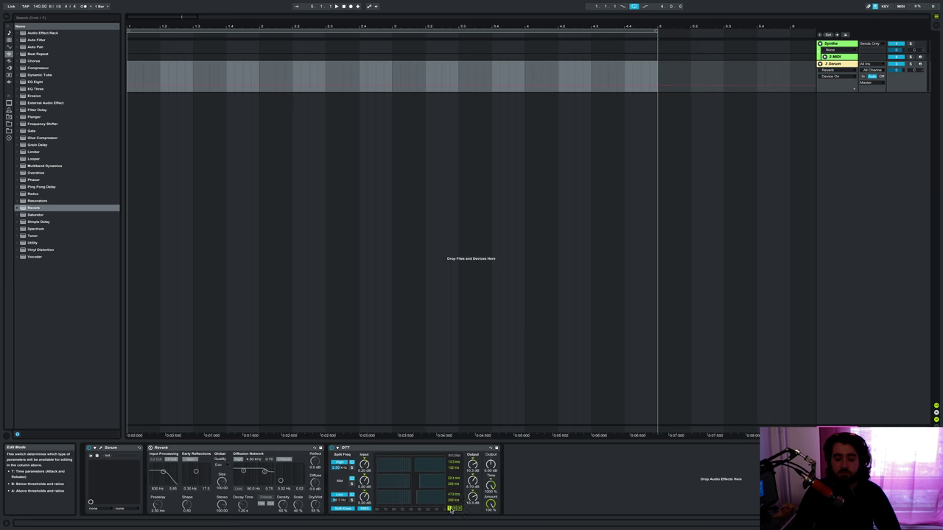
left_click(423, 462)
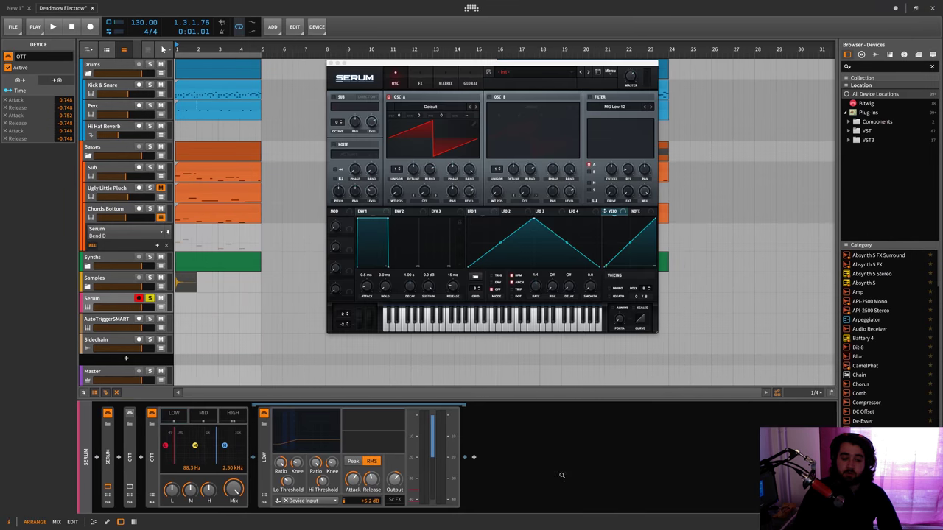
Compare Bitwig's OTT Low band with the Above and Time parameters of the OTT in Ableton Live
left_click(169, 417)
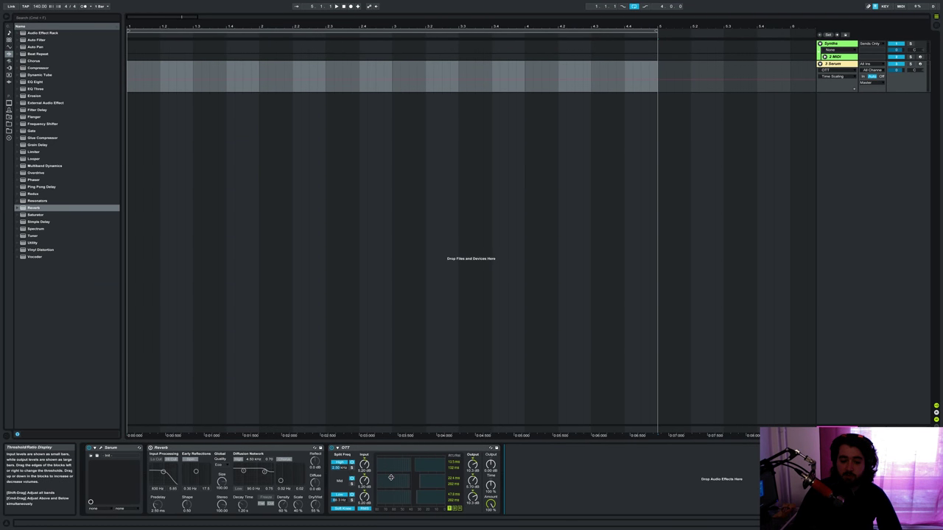
left_click(458, 509)
left_click(450, 509)
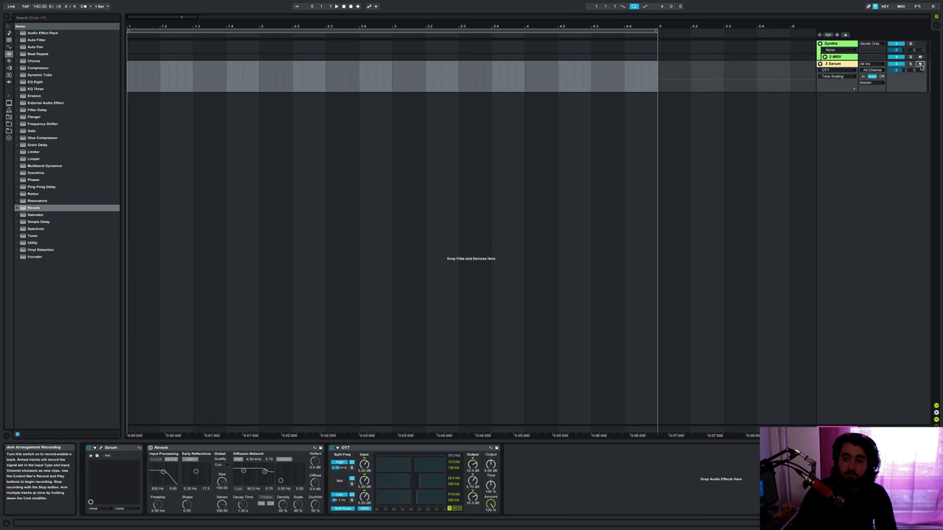
Arm the Serum track for recording and lower OTT's Time scaling to 100 %
left_click(919, 64)
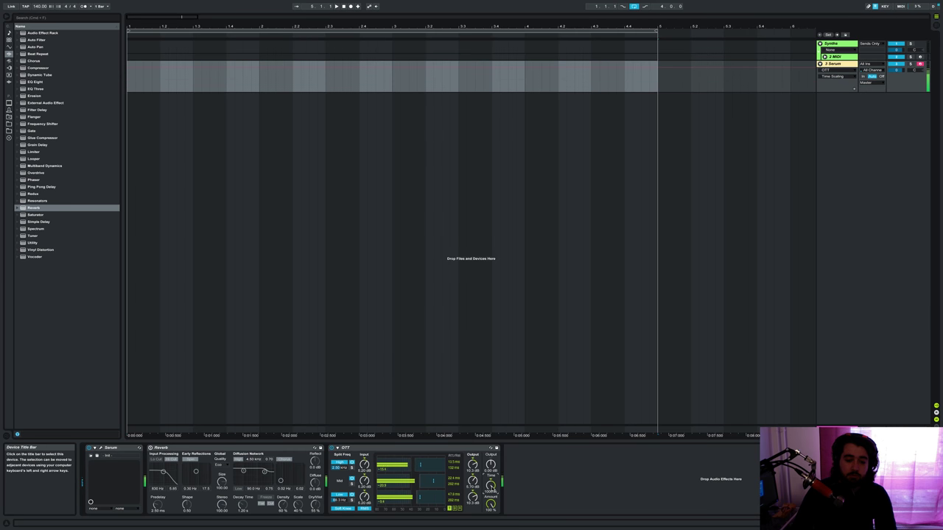
left_click_drag(491, 486, 490, 527)
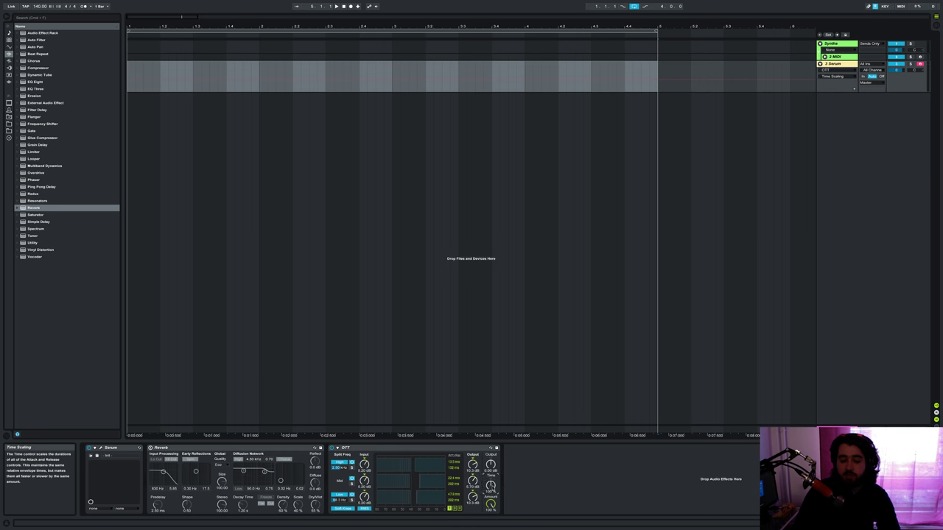
Assign Serum's LFO 1 to the Osc A level with a 1/8 rate, and close the Serum window
left_click(101, 448)
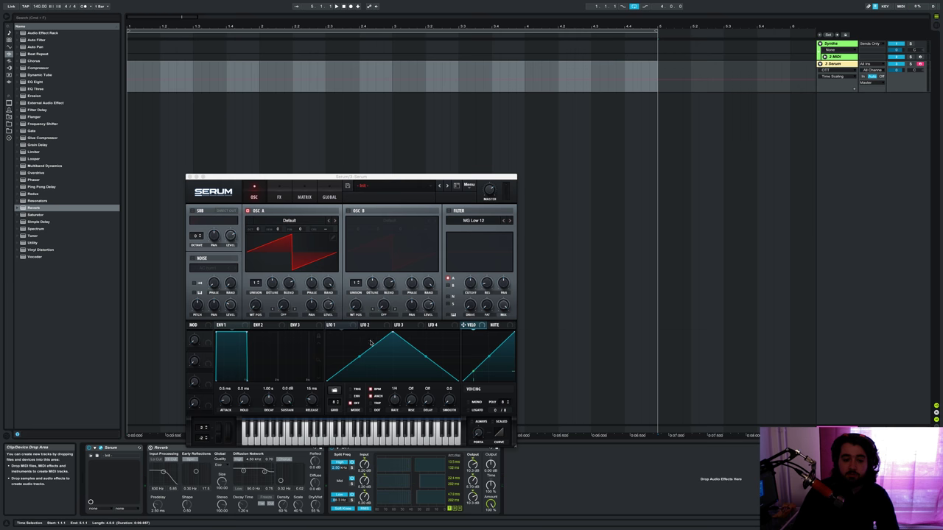
left_click_drag(345, 325, 331, 192)
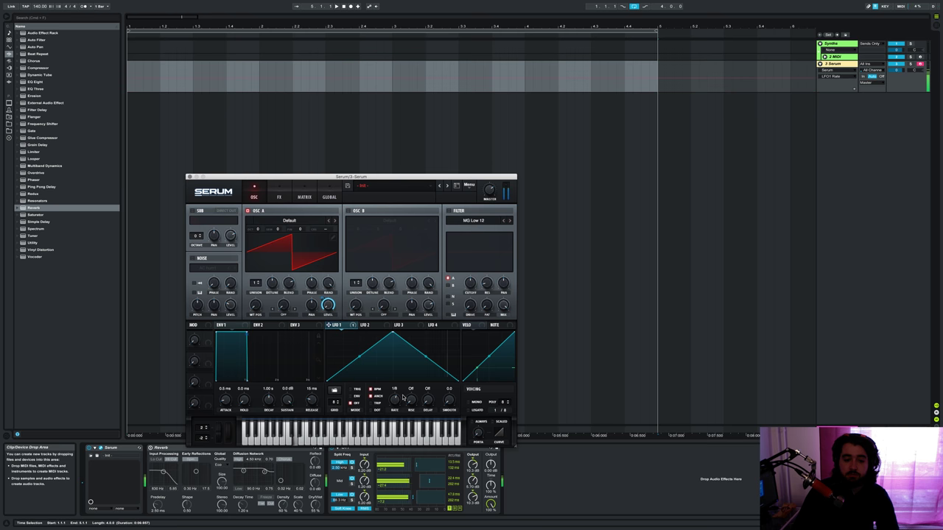
left_click(190, 177)
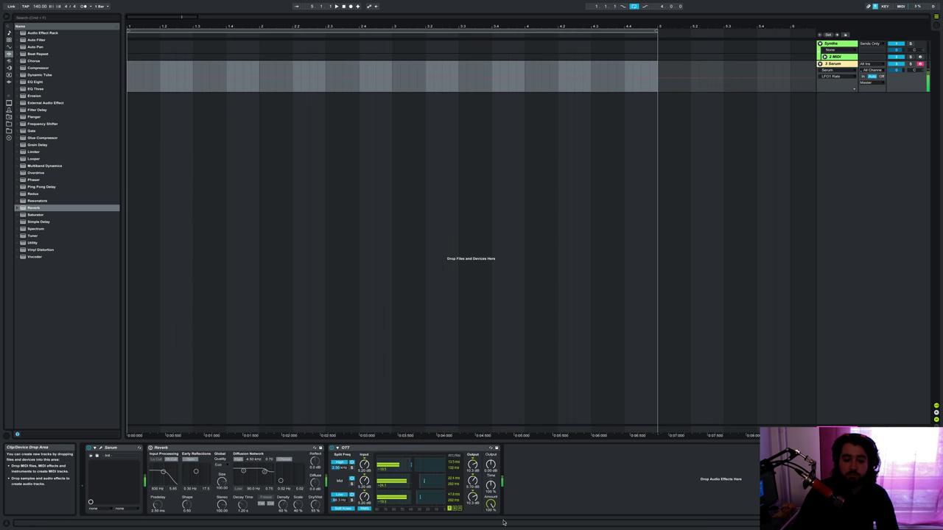
Try different OTT Time scaling values, return it to 100 %, and deactivate OTT
left_click_drag(490, 485, 490, 488)
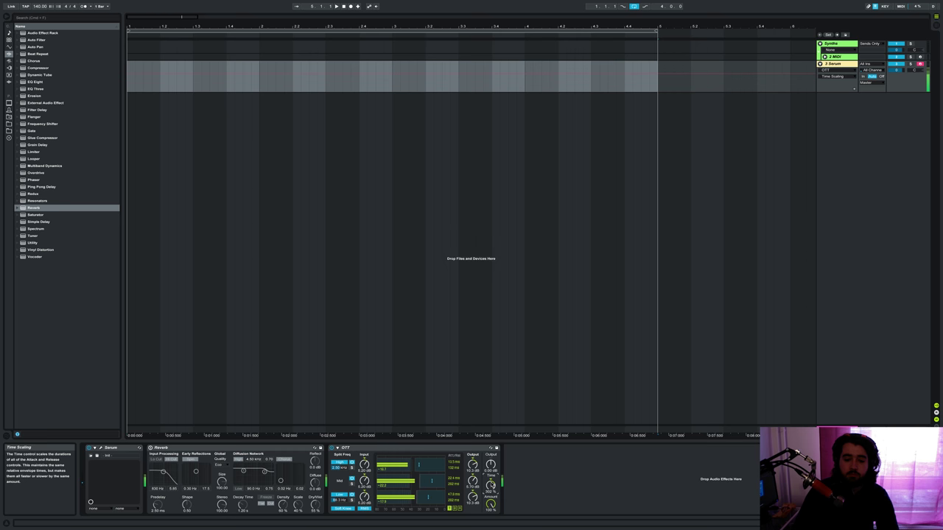
left_click(332, 449)
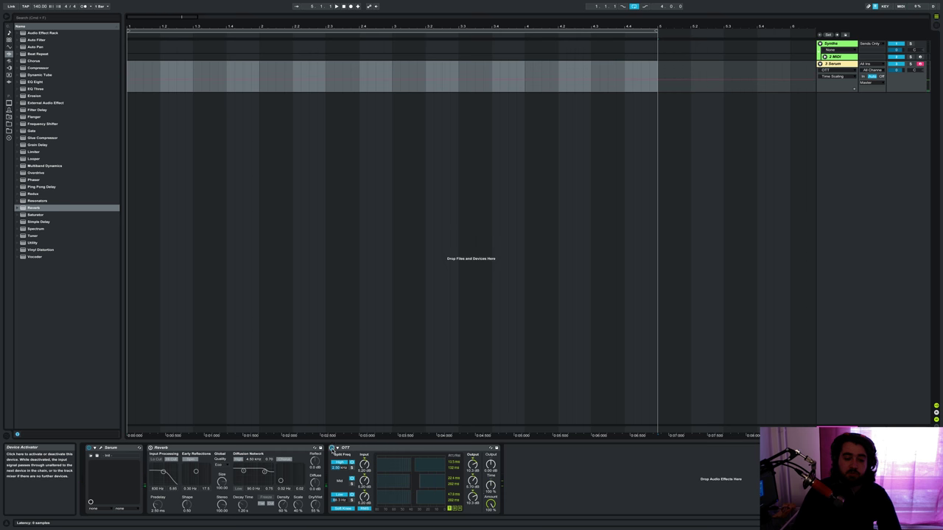
left_click(333, 448)
Enable the Compressor effect in Serum and switch on its Multiband mode
left_click(101, 448)
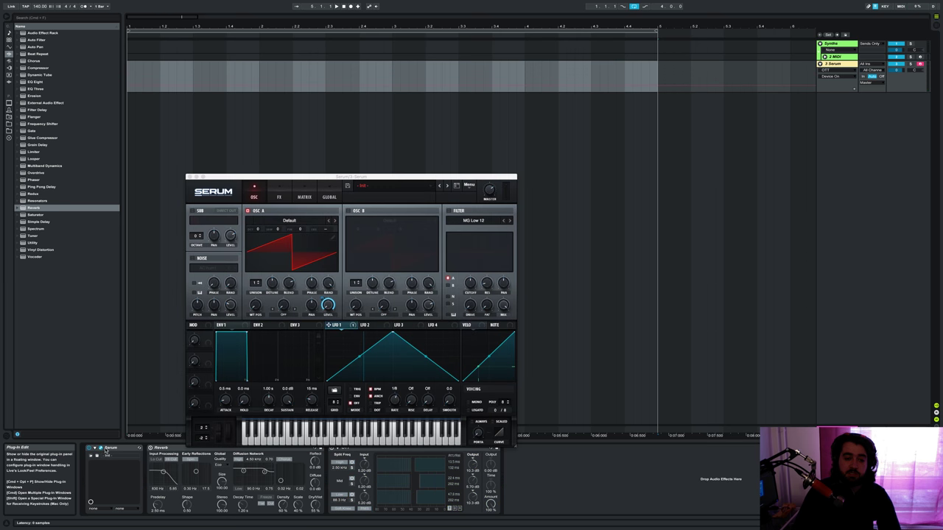
left_click(280, 198)
left_click(195, 279)
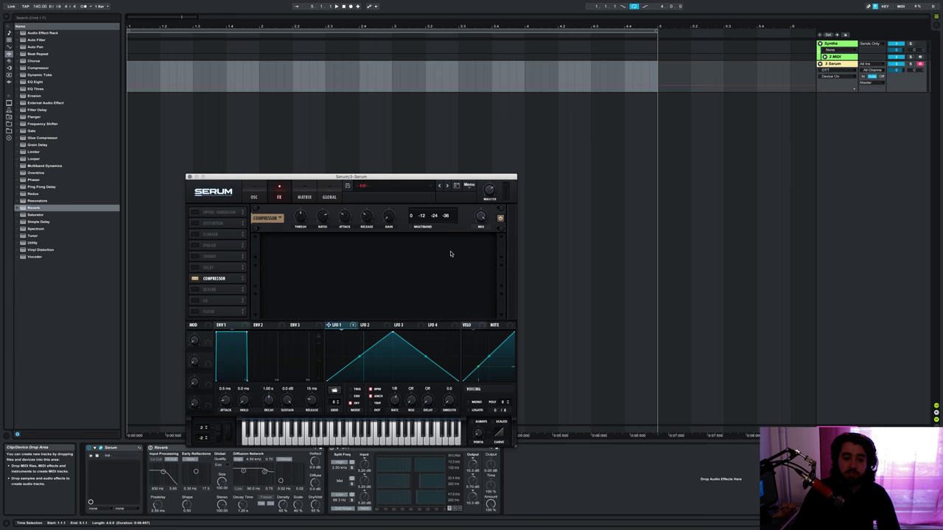
left_click(409, 227)
Lower the Serum compressor's release to 0.1 ms, reset it to 90.0 ms, and try lowering it again
left_click(366, 221)
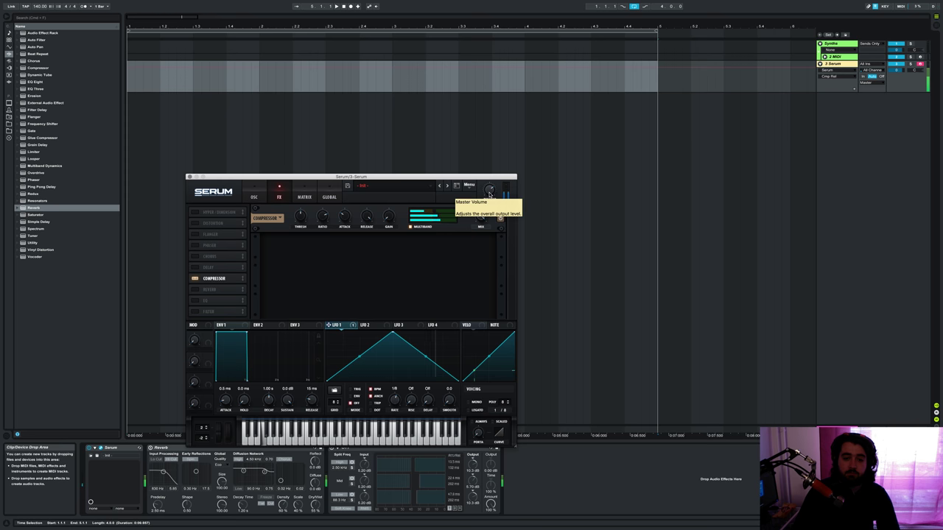
left_click_drag(366, 218, 368, 359)
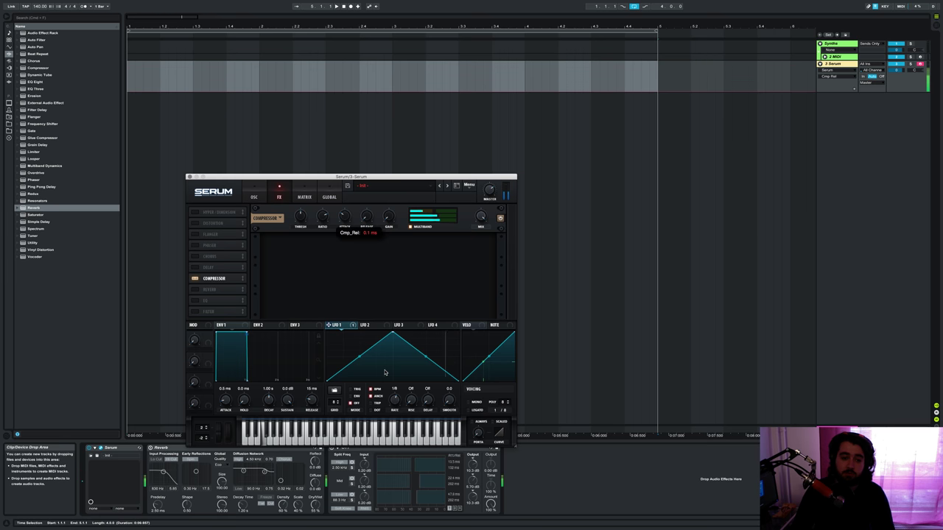
double_click(367, 219)
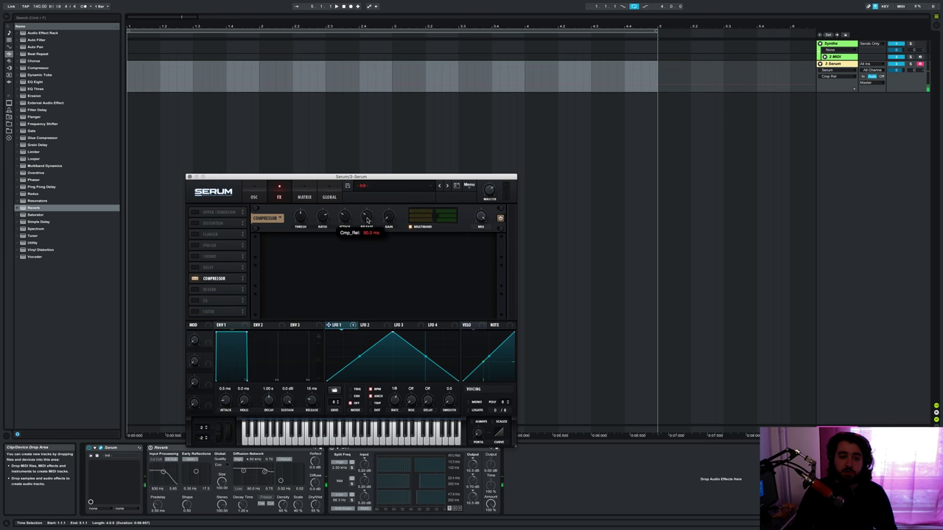
left_click_drag(370, 219, 366, 277)
Move the Serum window clear of the device chain and select the OTT device for comparison
left_click_drag(382, 180, 385, 79)
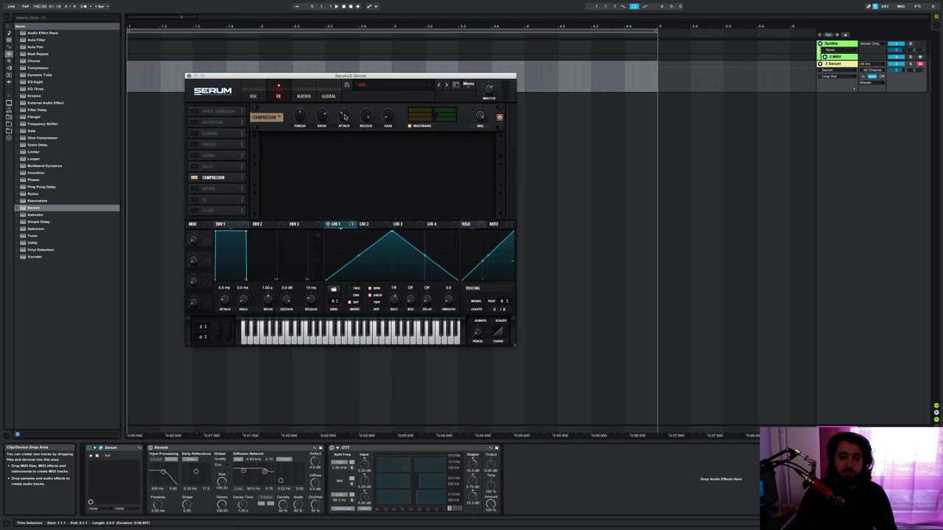
left_click(435, 451)
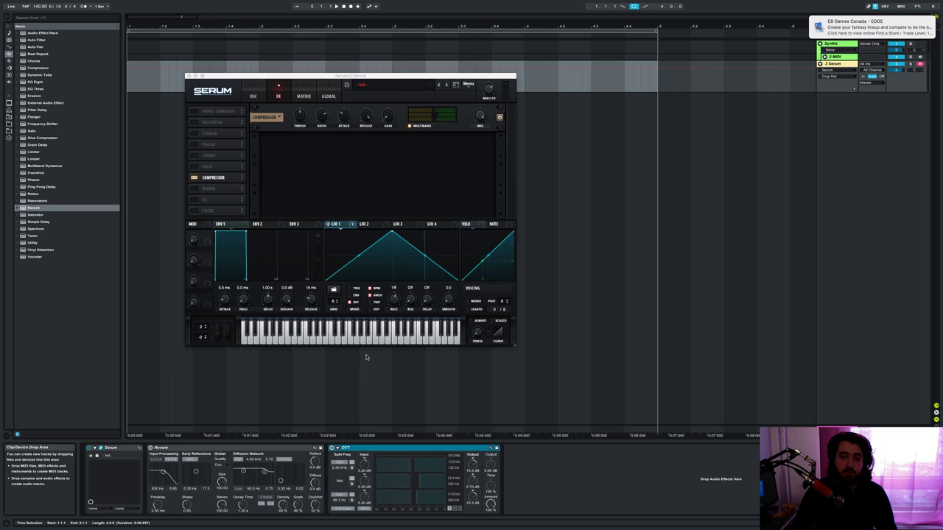
left_click(320, 114)
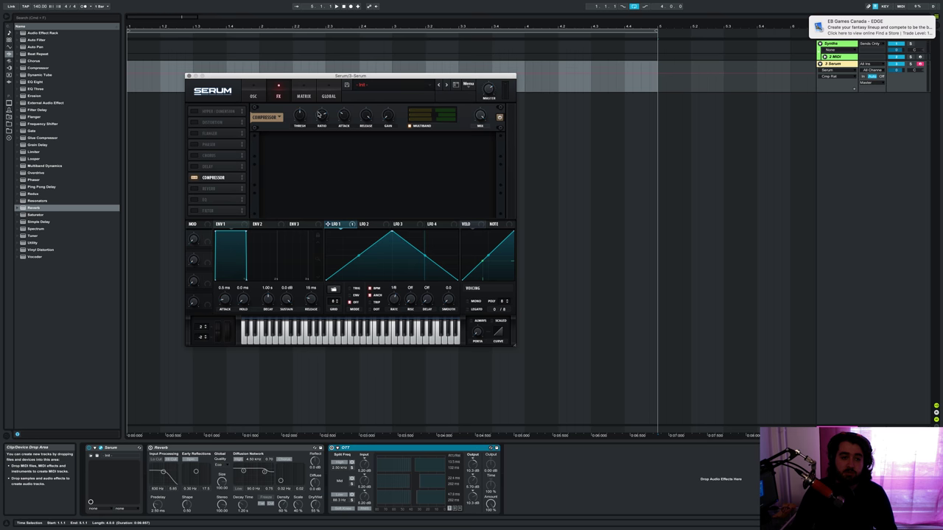
Check Serum's oscillator page, return to its effects page, and show OTT's Above thresholds and ratios
left_click(252, 95)
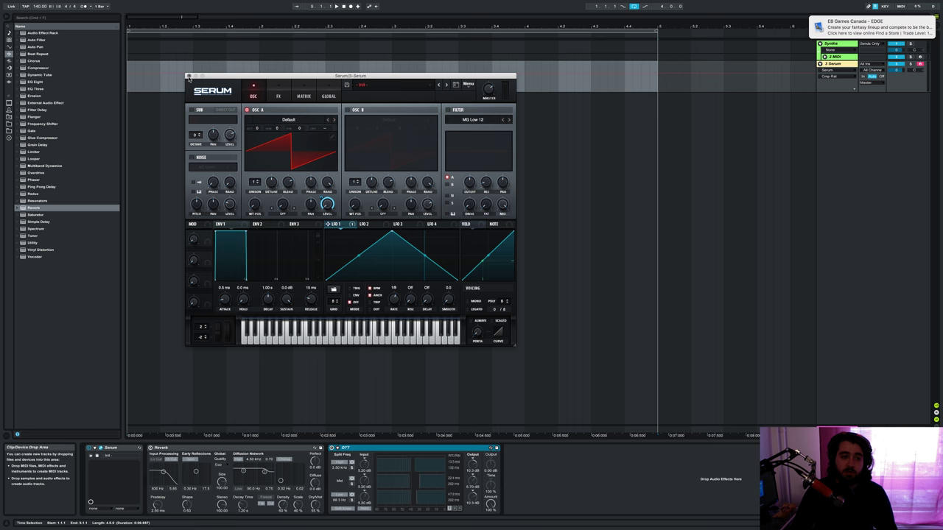
left_click(280, 93)
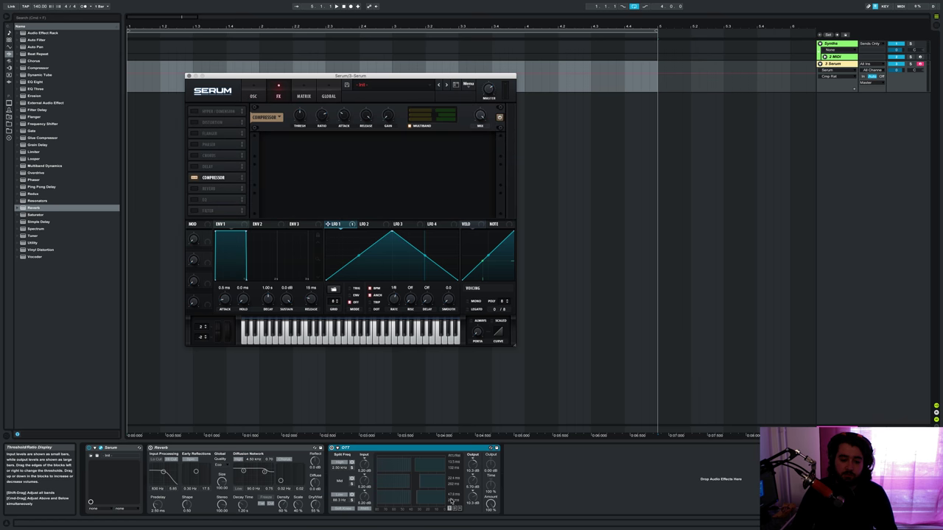
left_click(459, 510)
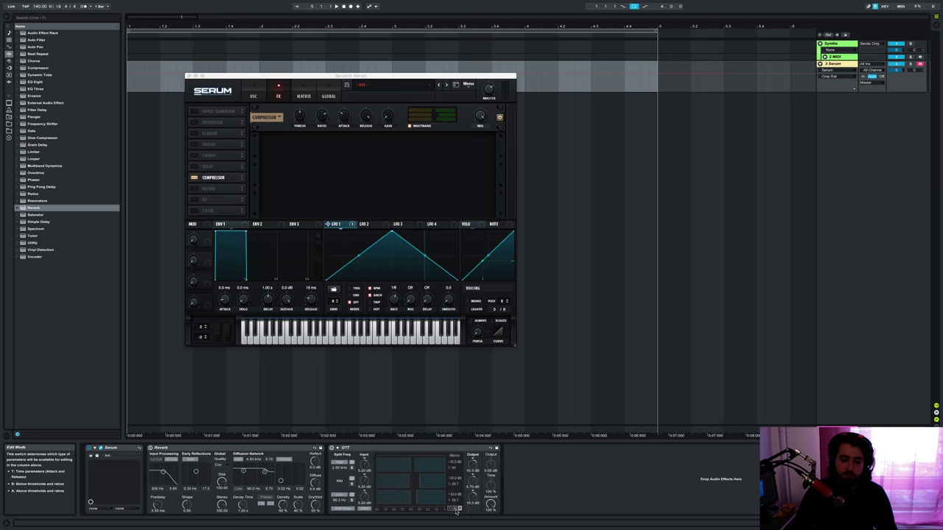
Check the Serum compressor's ratio, close the Serum window, and select the OTT device in the chain
left_click(324, 115)
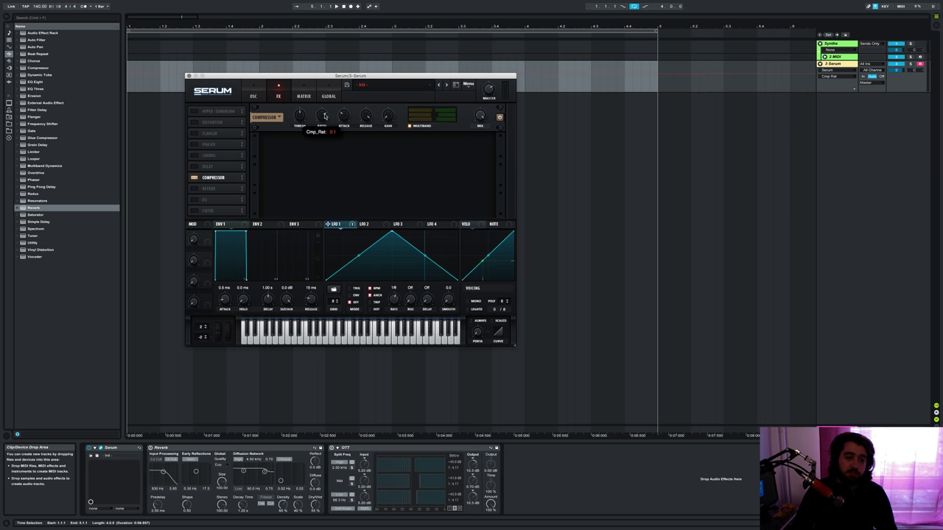
left_click(188, 75)
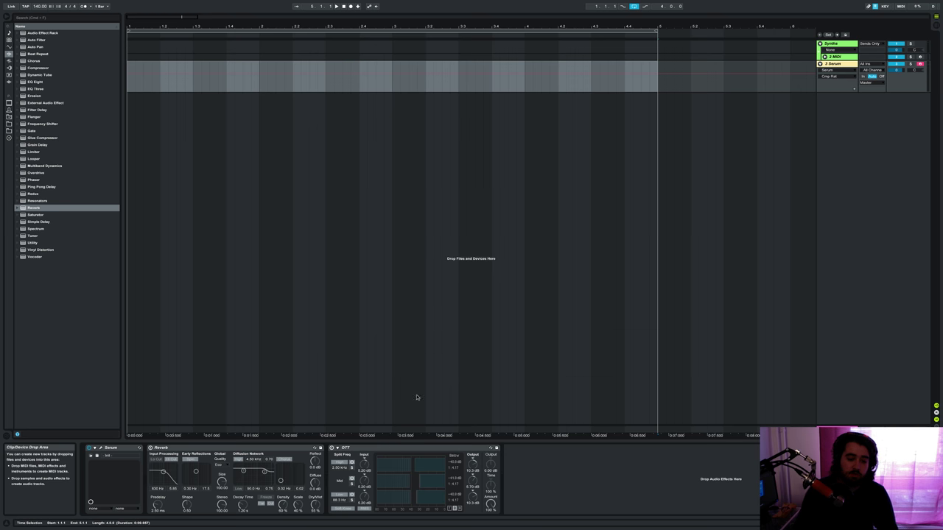
left_click(332, 448)
left_click(333, 449)
left_click(382, 449)
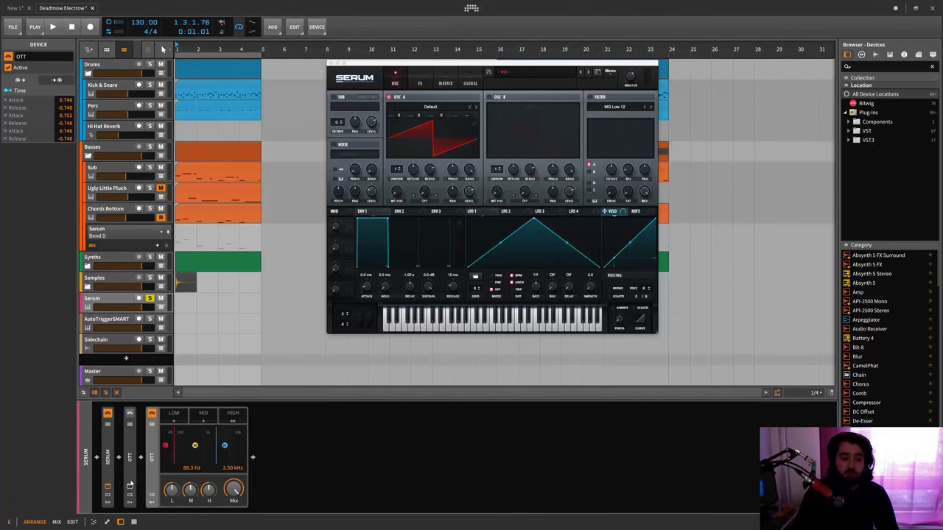
Switch to Bitwig, open the Xfer OTT plug-in, and try shifting the thresholds of its high band
left_click(130, 487)
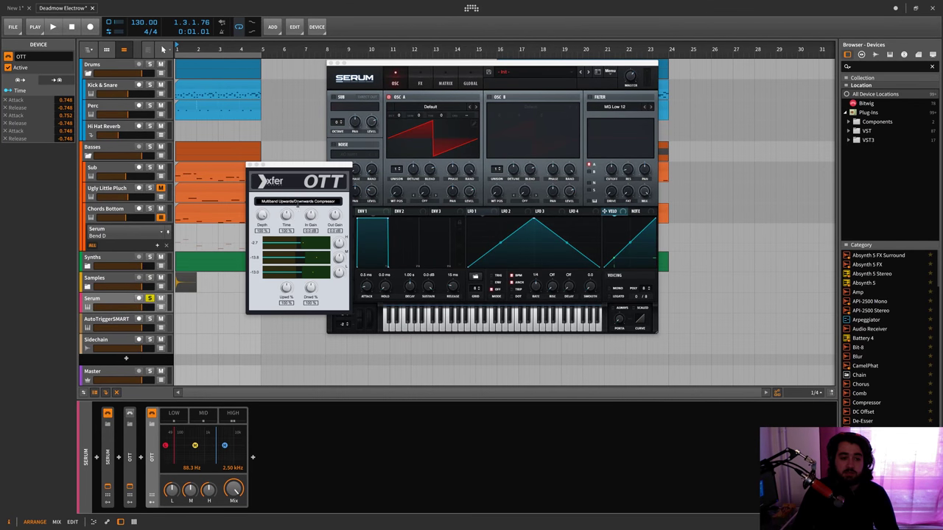
left_click_drag(302, 170, 506, 319)
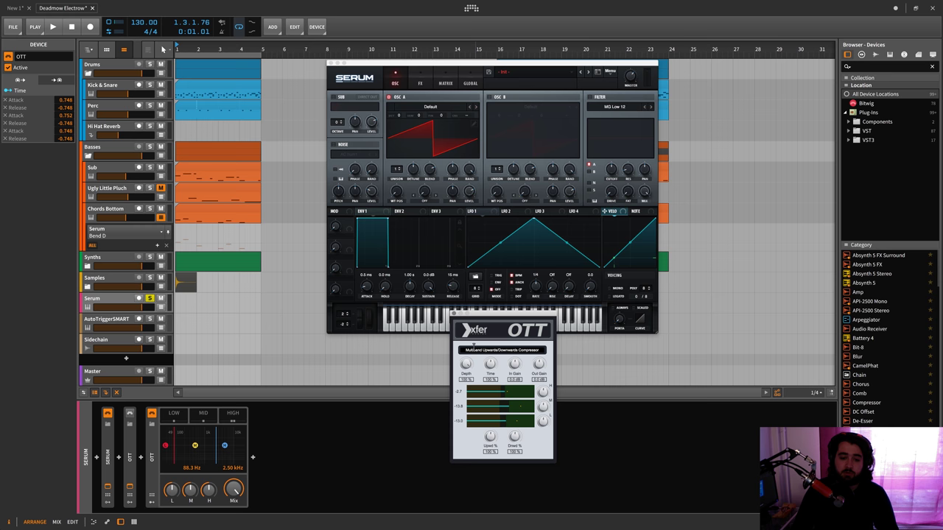
left_click_drag(460, 368, 468, 395)
mouse_move(502, 396)
left_mouse_down()
mouse_move(520, 397)
mouse_move(495, 396)
left_mouse_up()
left_click(527, 396)
left_click(510, 394)
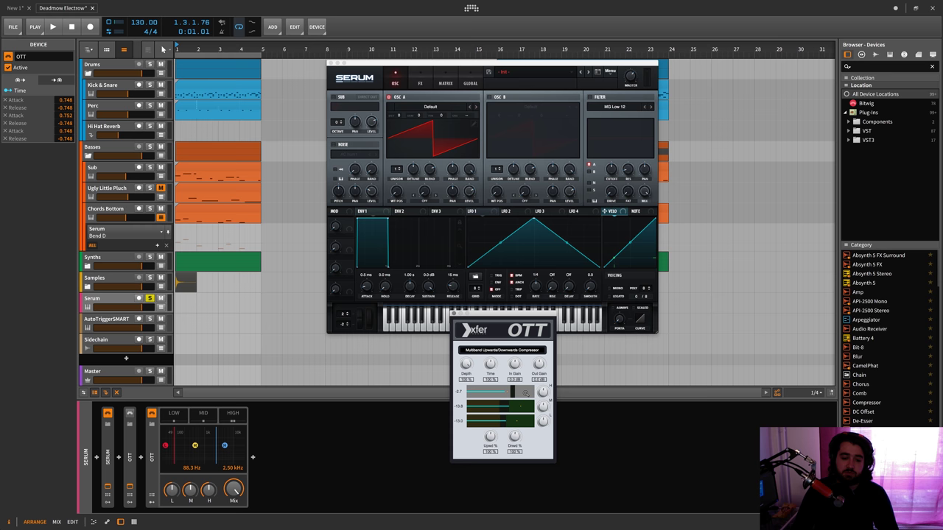
left_click_drag(526, 394, 515, 394)
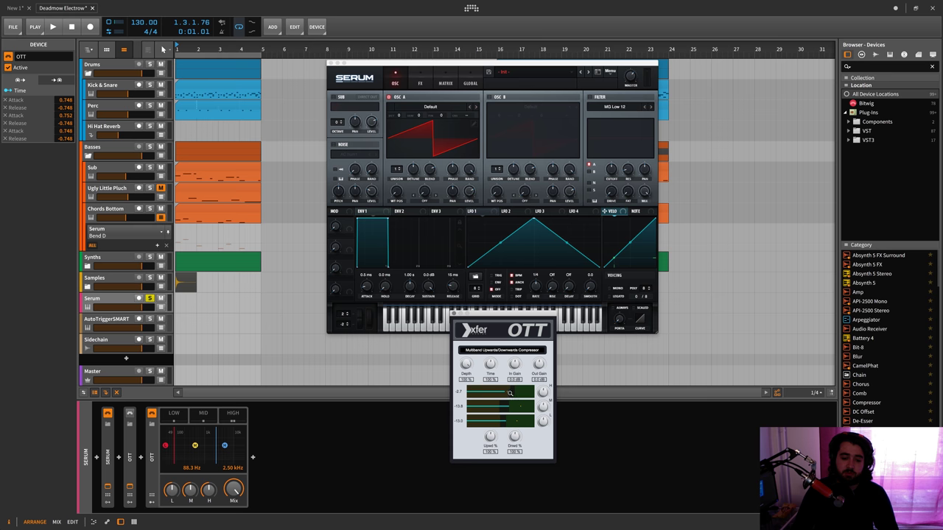
Load the default preset of the Xfer OTT plug-in and close its window
right_click(132, 449)
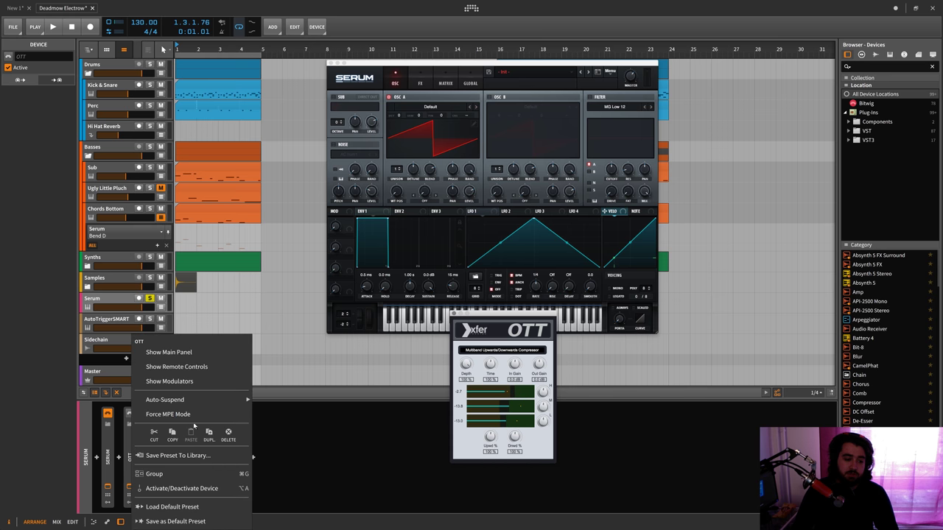
mouse_move(196, 397)
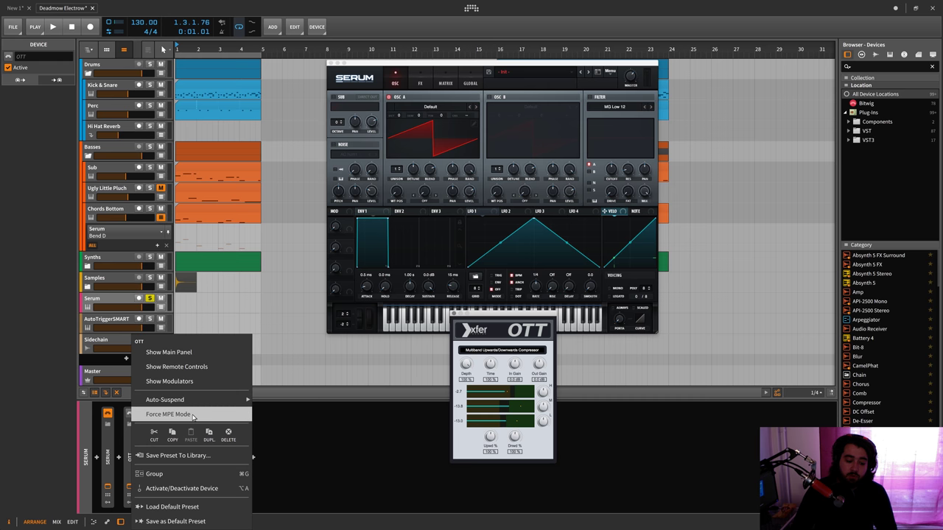
left_click(193, 416)
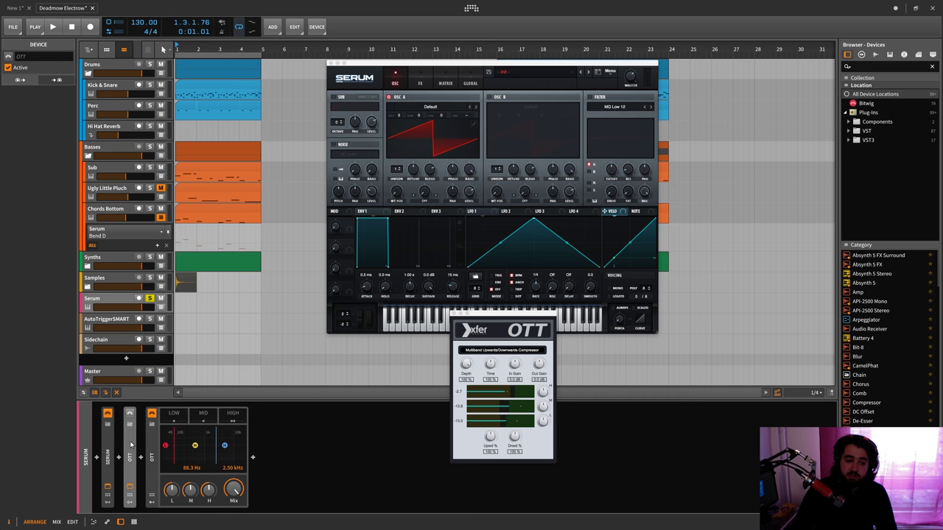
right_click(131, 447)
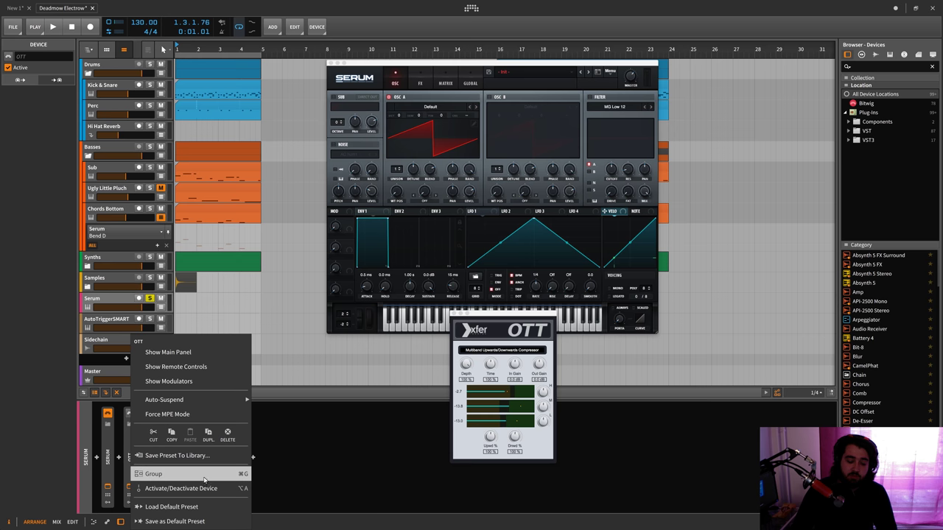
left_click(171, 507)
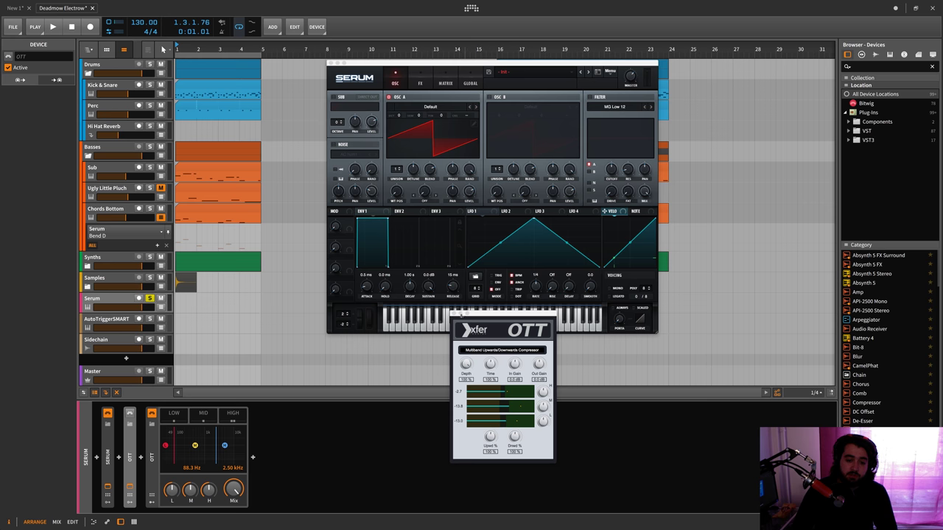
left_click(455, 314)
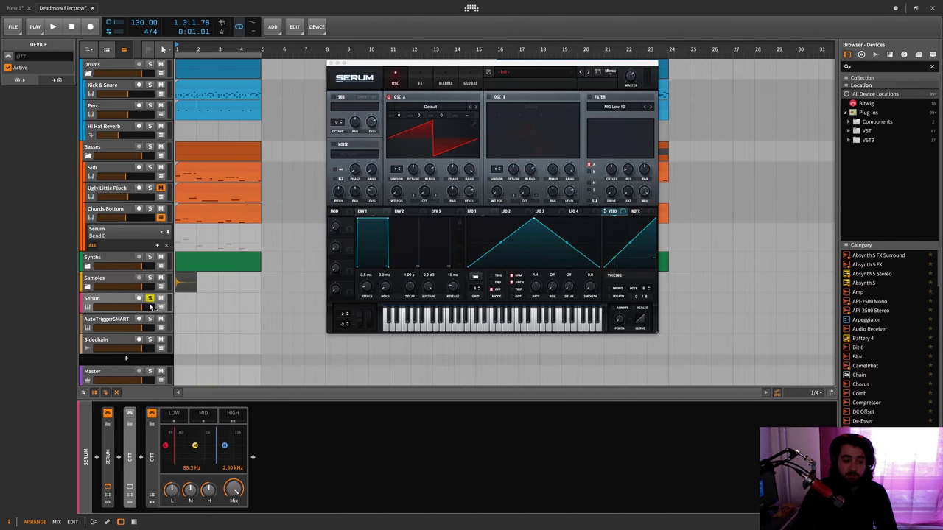
Arm the Serum track for recording and toggle the Xfer OTT plug-in and Bitwig's OTT device to compare them
left_click(139, 298)
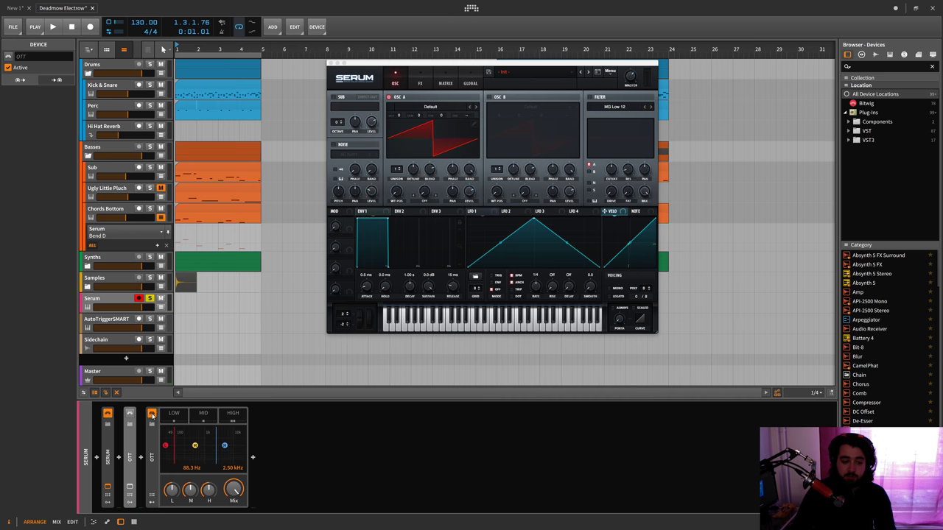
left_click(131, 414)
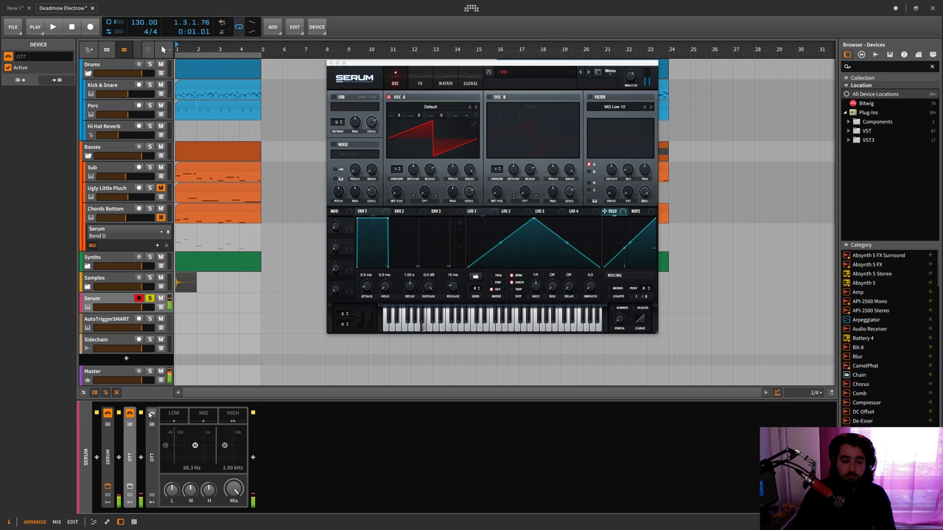
left_click(151, 415)
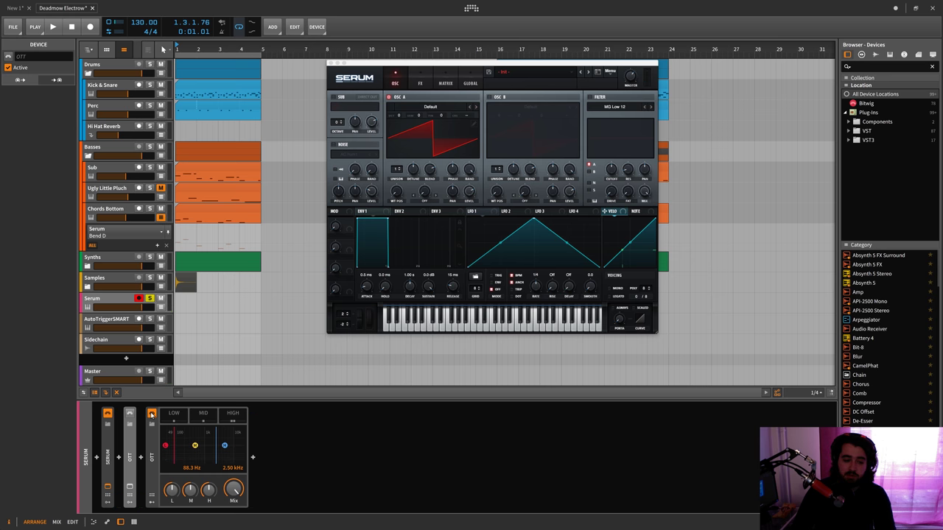
left_click(151, 414)
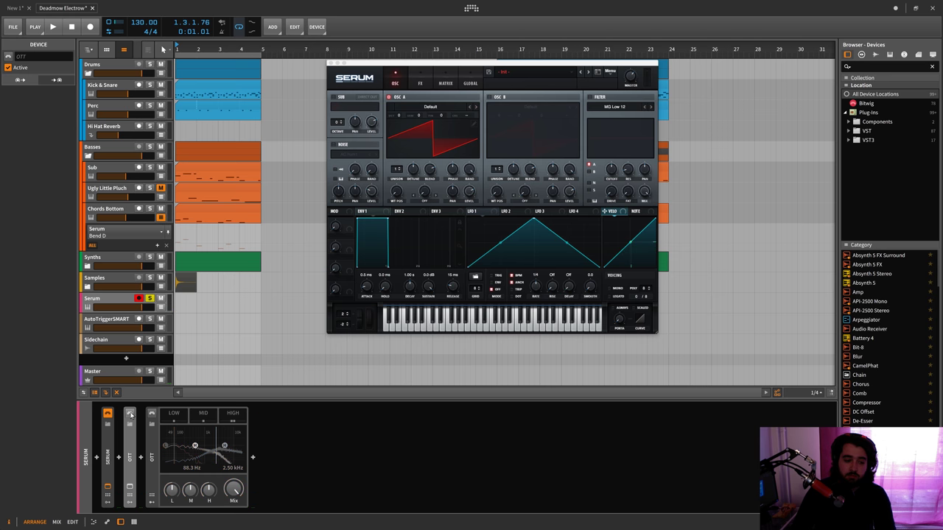
left_click(131, 414)
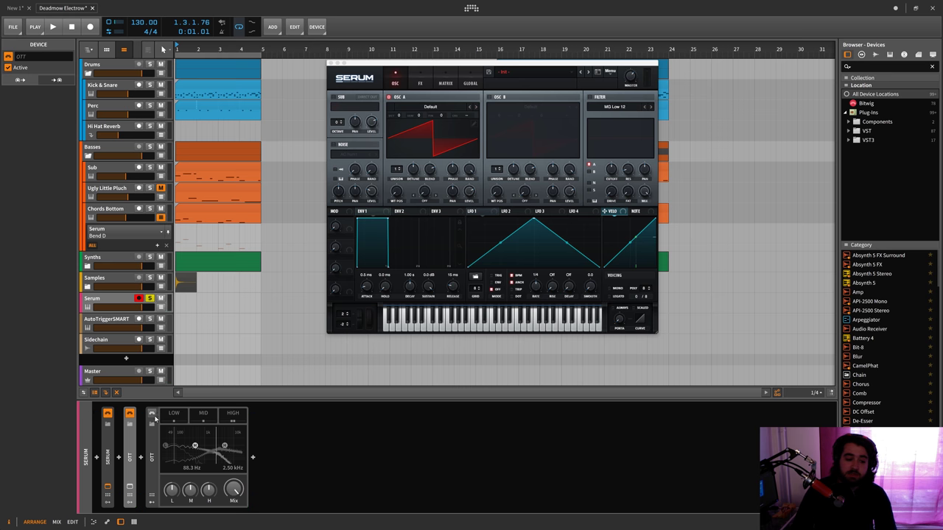
left_click(152, 414)
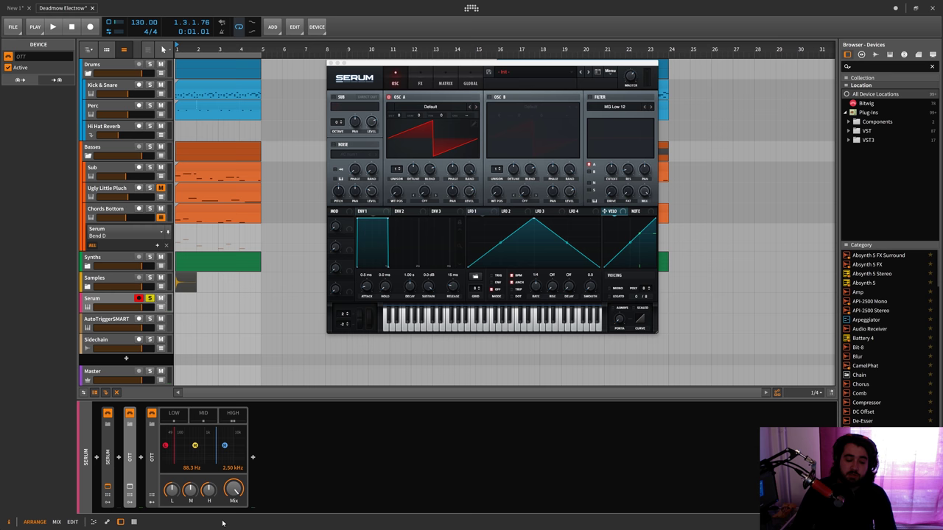
Bypass the Xfer OTT plug-in and try different Mix, mid and high band levels on Bitwig's OTT device
left_click_drag(233, 489, 234, 439)
left_click(131, 414)
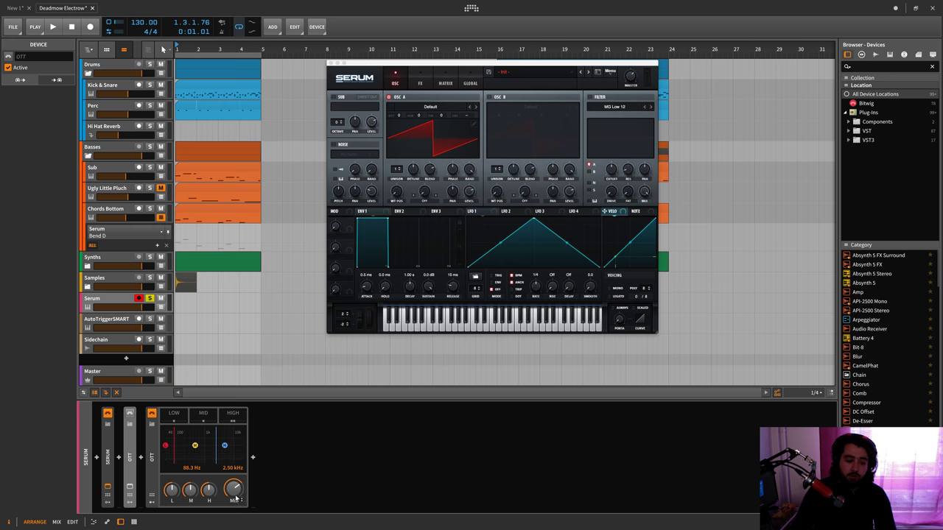
mouse_move(193, 442)
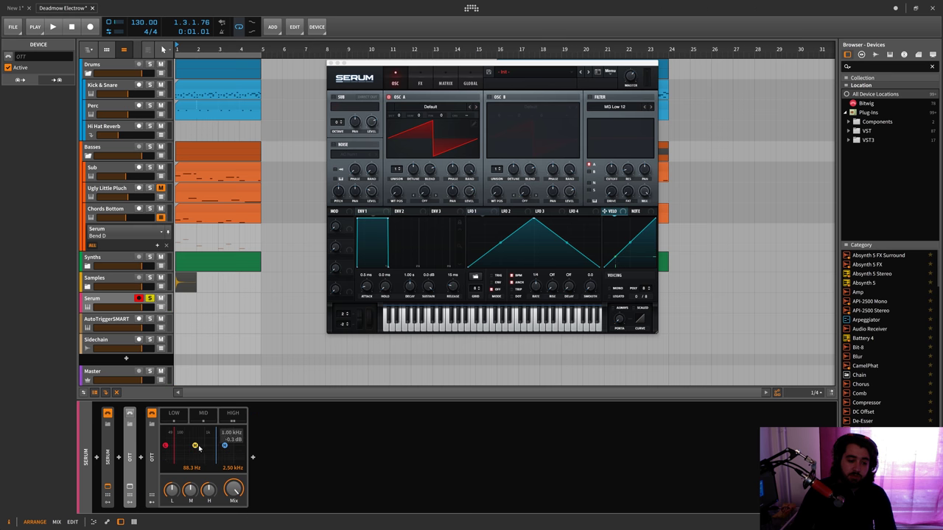
left_click_drag(196, 443, 224, 473)
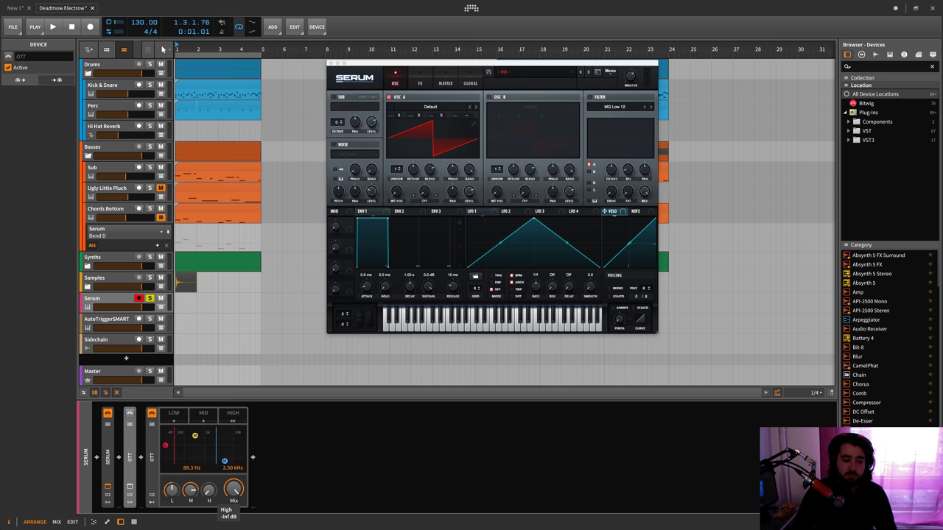
Look through the low, mid and high band chains of Bitwig's OTT device
left_click(179, 416)
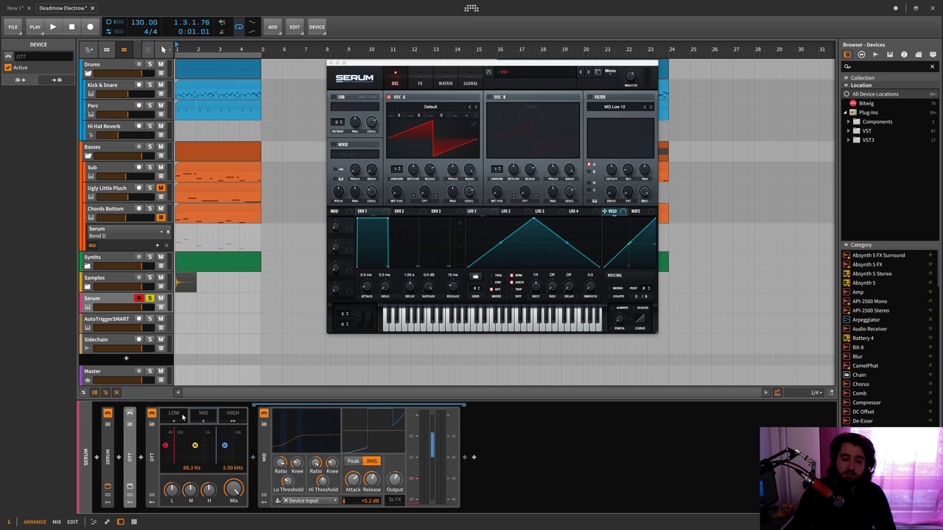
left_click(202, 416)
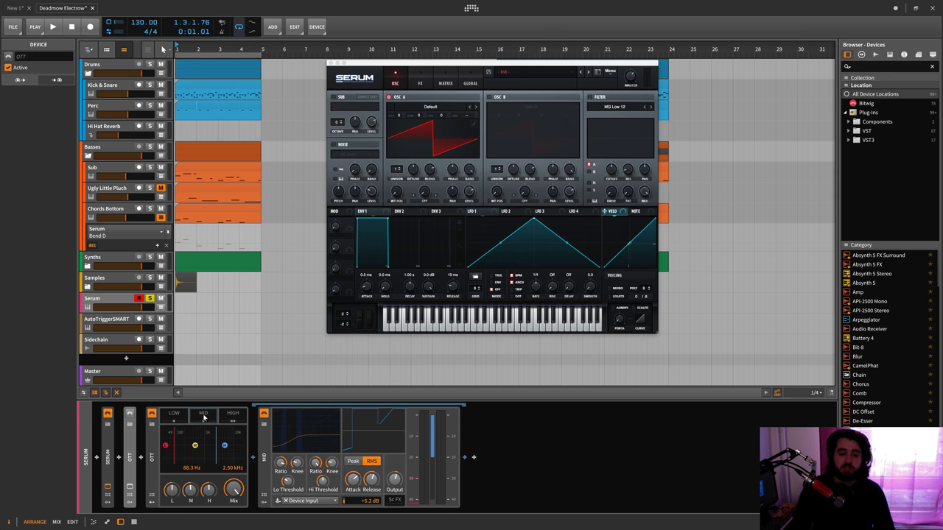
left_click(236, 415)
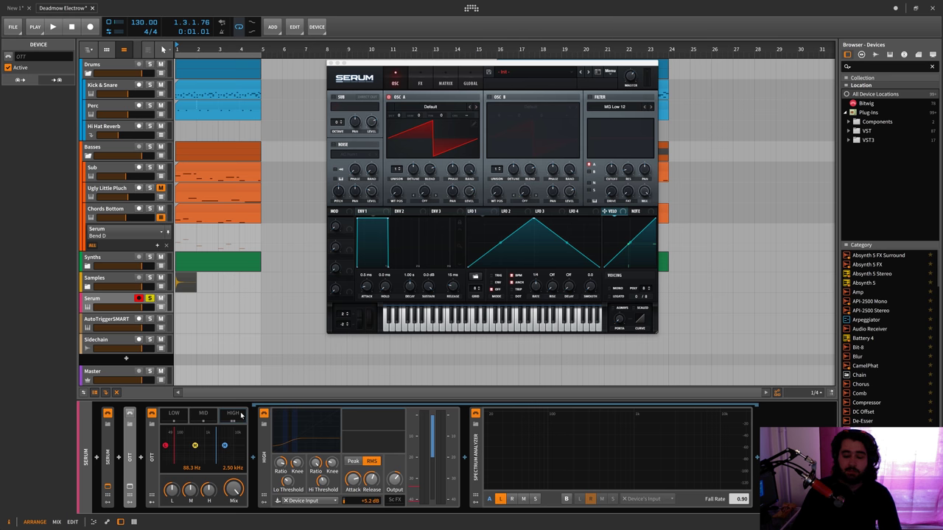
Enable the Reverb effect in Serum and show the mid band's compressor in Bitwig's OTT device
left_click(420, 81)
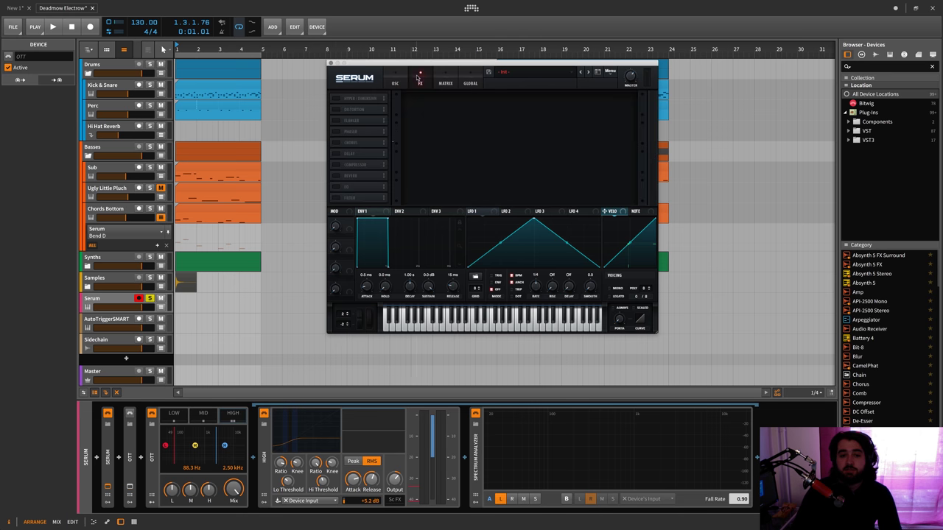
left_click(338, 175)
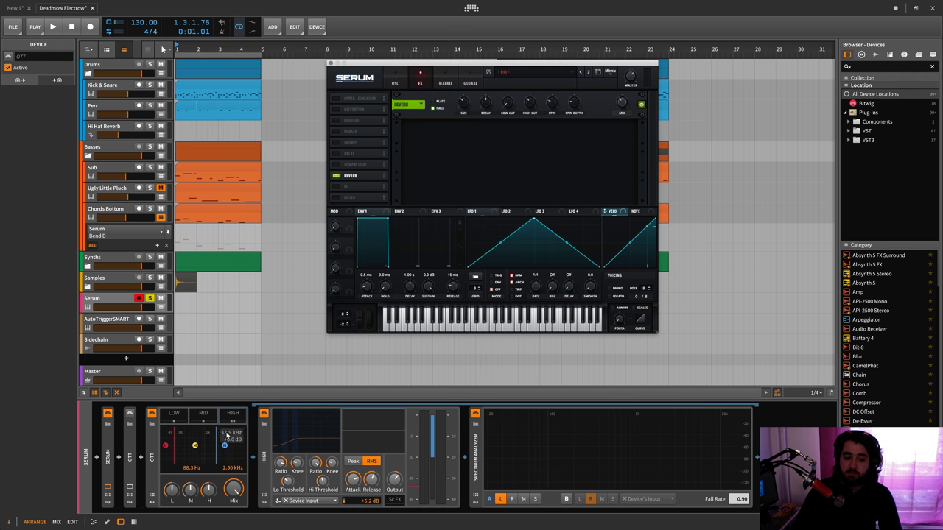
left_click(204, 414)
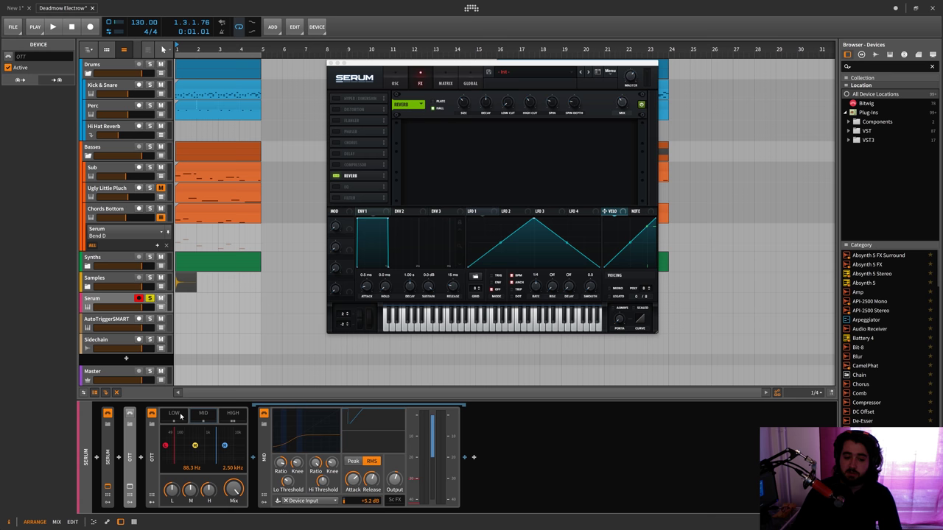
left_click(180, 417)
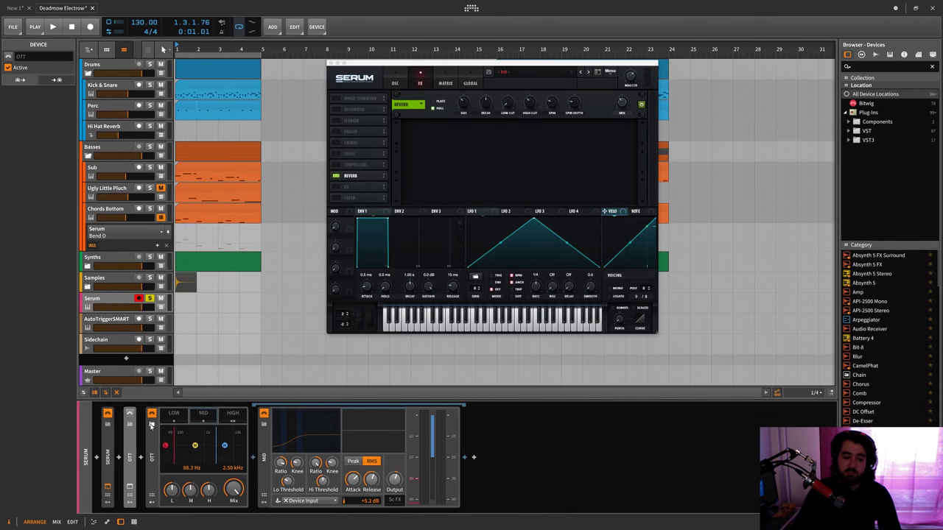
Open the Xfer OTT plug-in, activate it in place of Bitwig's OTT device, and lower its Out Gain slightly
left_click(129, 487)
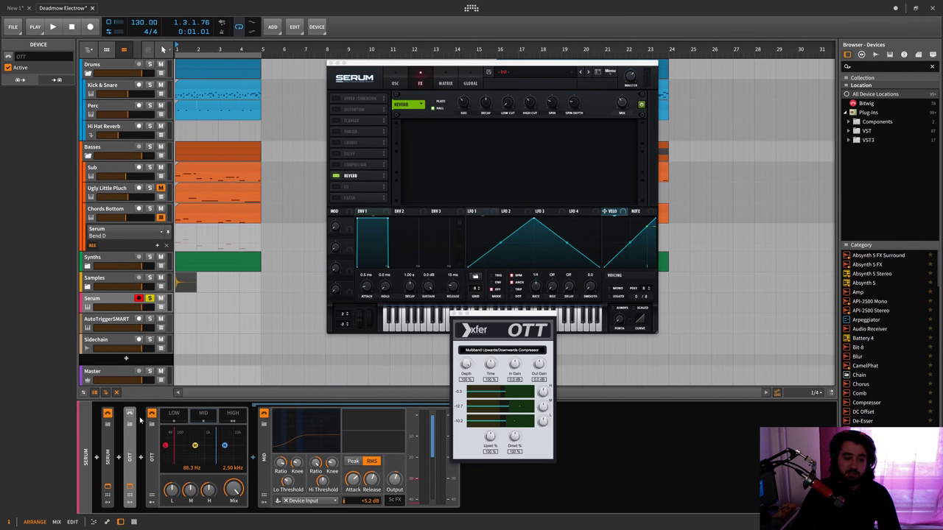
left_click(151, 414)
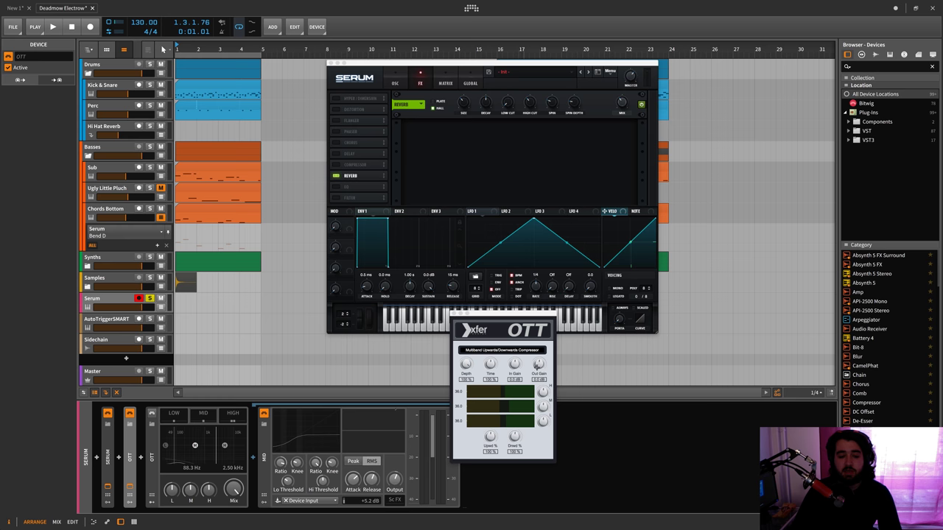
left_click_drag(539, 369, 540, 374)
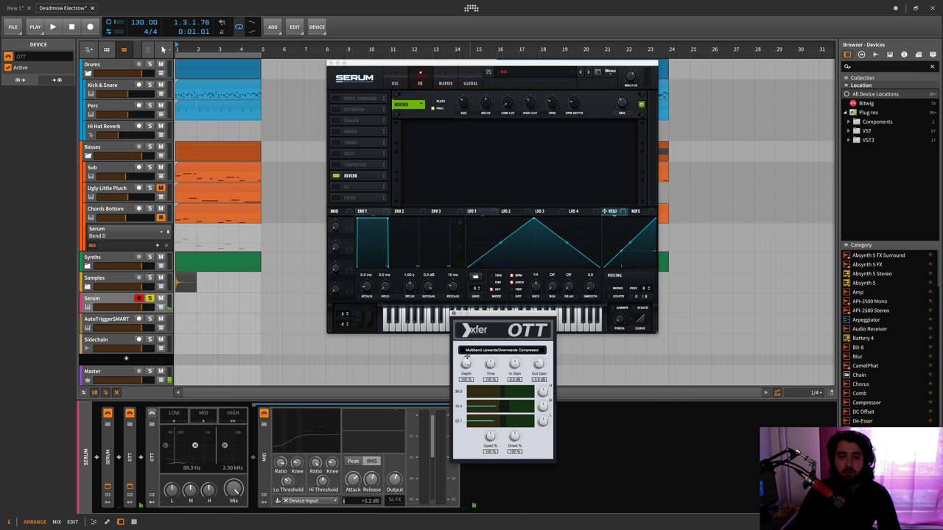
Switch from the Xfer OTT plug-in back to Bitwig's OTT device and show its Time control
left_click(126, 415)
left_click(128, 414)
left_click(151, 415)
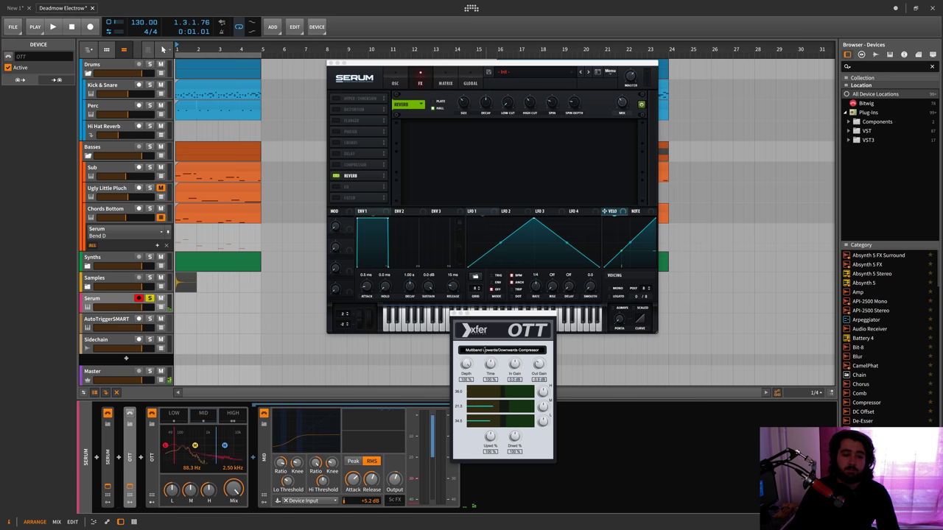
left_click(454, 314)
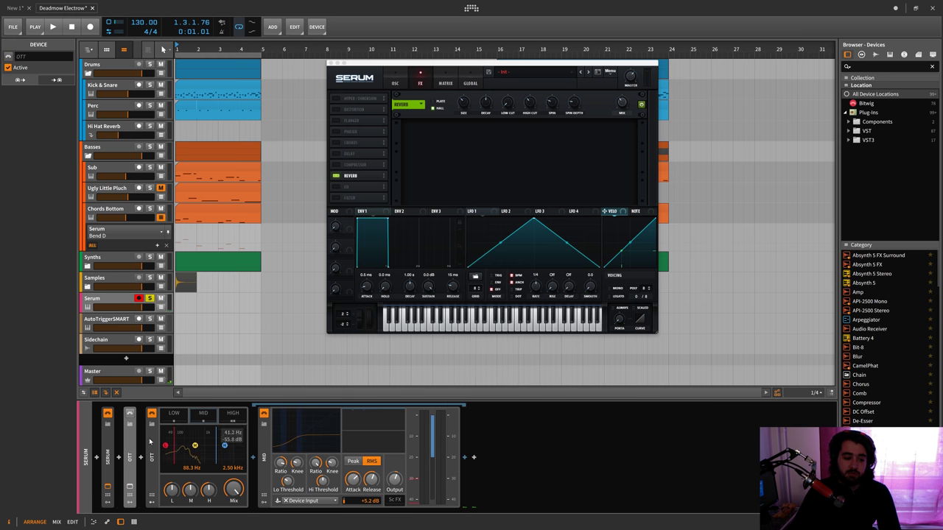
left_click(152, 503)
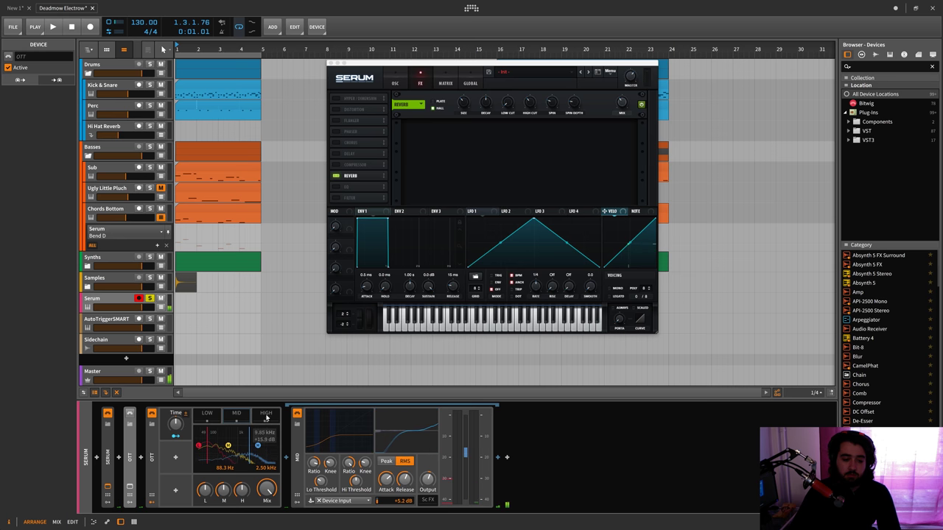
Show the high band's compressor in Bitwig's OTT device and go over its low threshold, Peak/RMS mode, and release
left_click(266, 414)
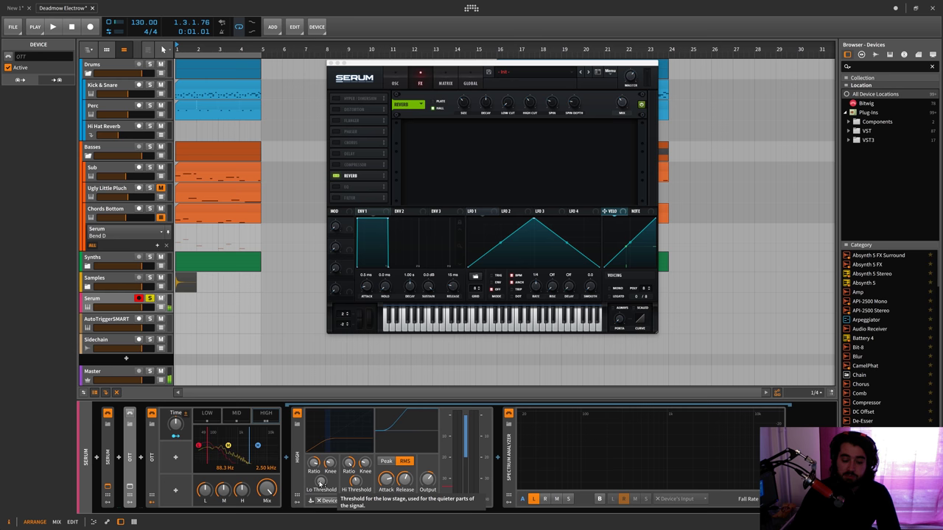
mouse_move(405, 480)
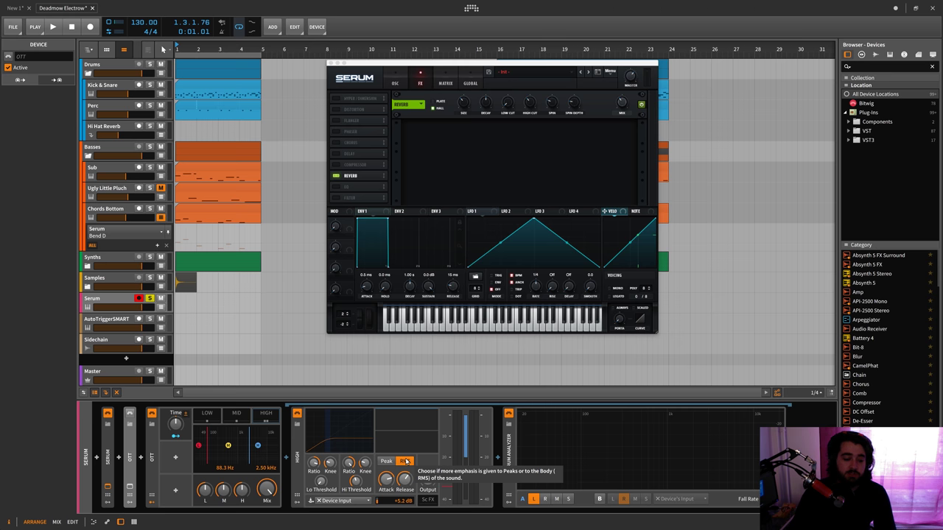
left_click(405, 479)
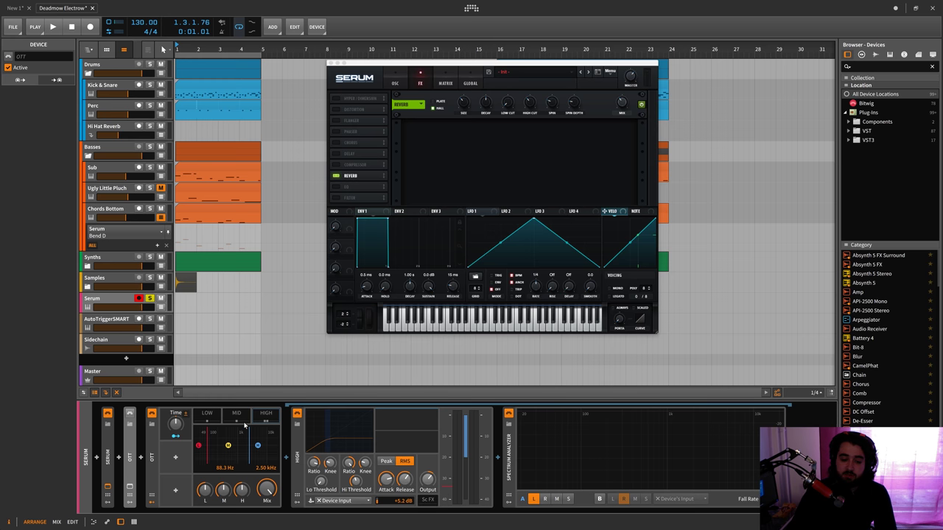
left_click(406, 484)
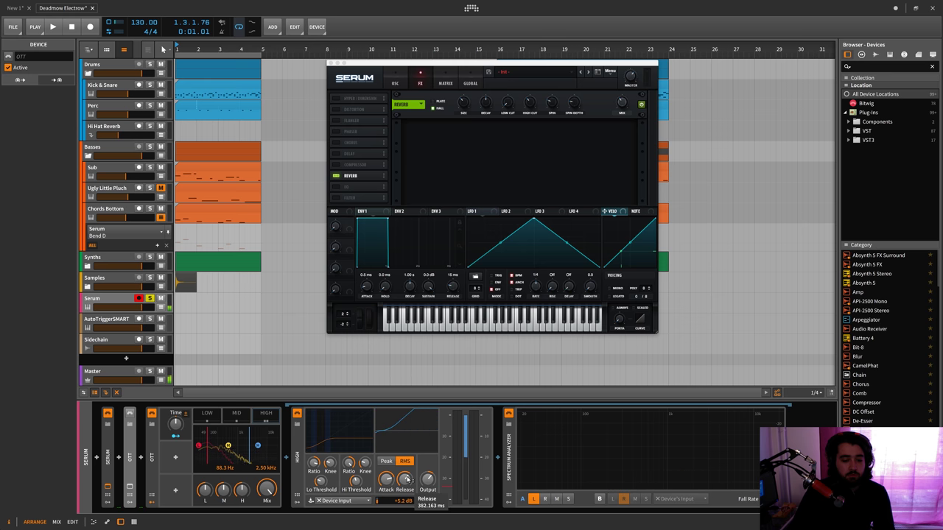
mouse_move(321, 482)
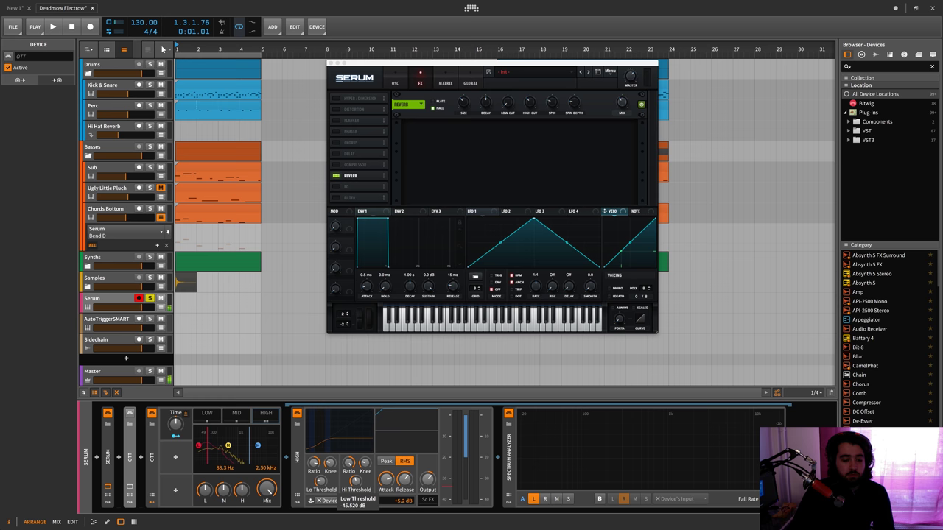
left_click_drag(326, 483, 326, 505)
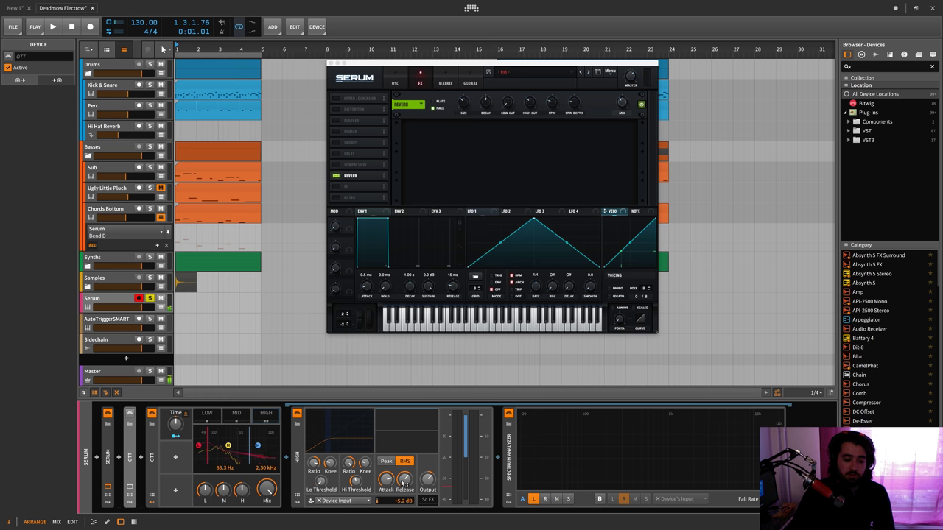
left_click_drag(403, 482, 403, 480)
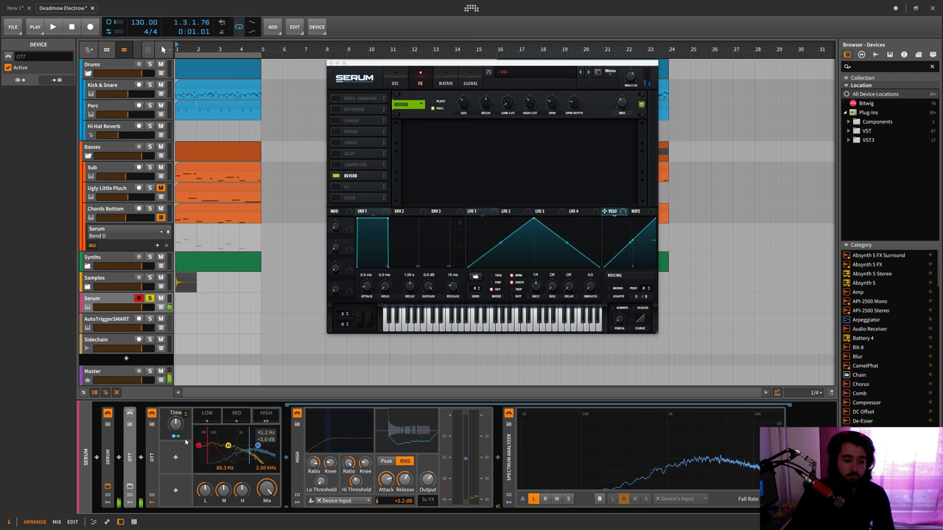
Open the Xfer OTT plug-in window, reset its Out Gain to 0.0 dB, and move the window beside Serum
left_click(130, 413)
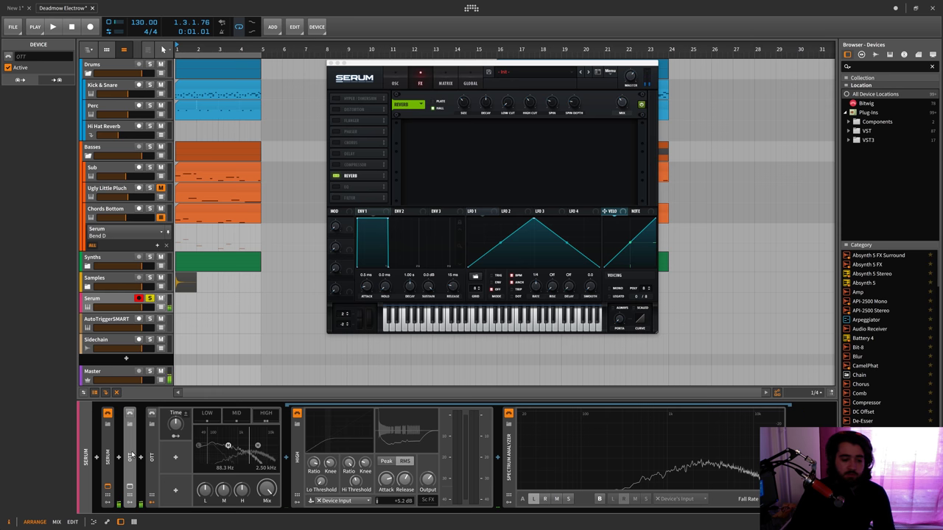
left_click(130, 489)
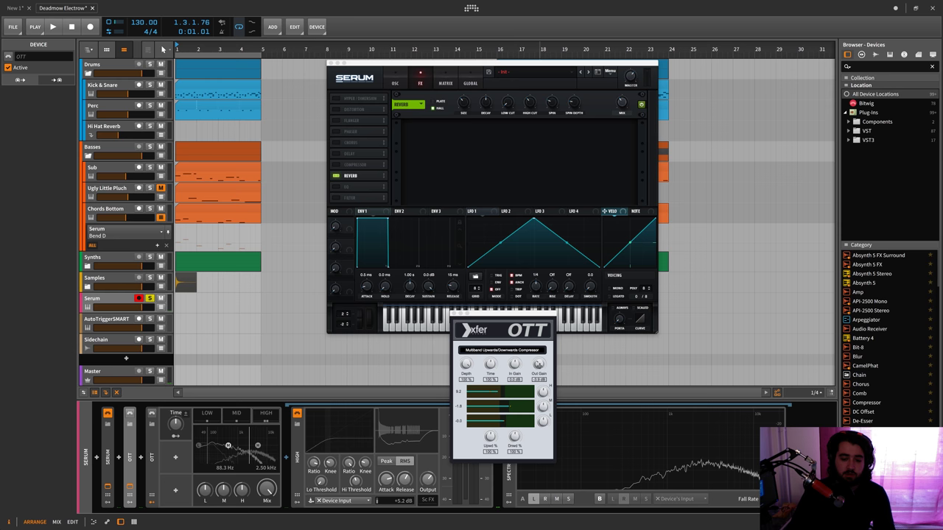
key("space")
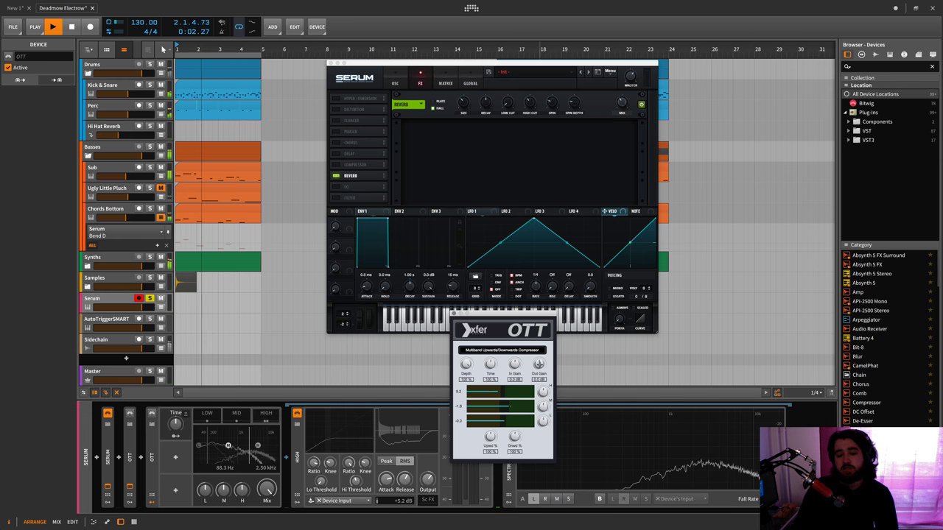
left_click_drag(490, 316, 211, 205)
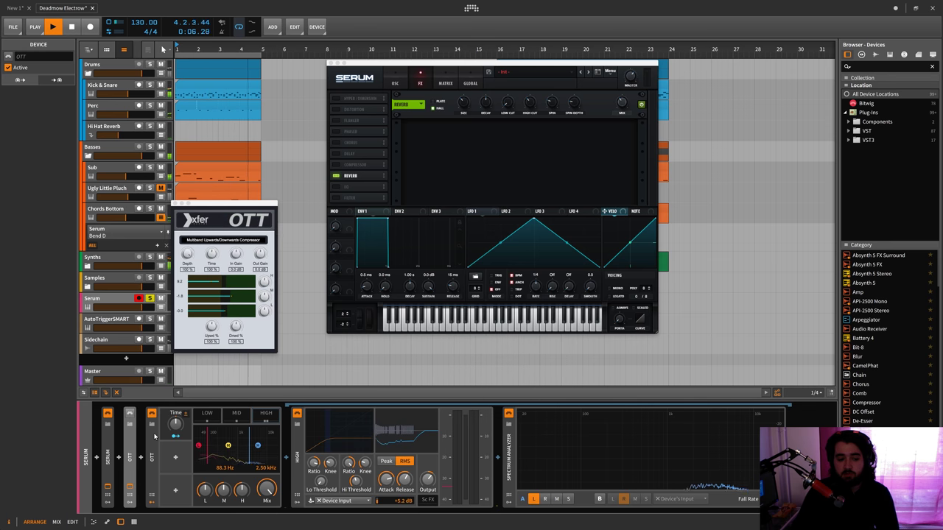
Stop playback, select Bitwig's OTT device, and compare the compressors in its low, mid and high band chains
left_click(156, 439)
key("space")
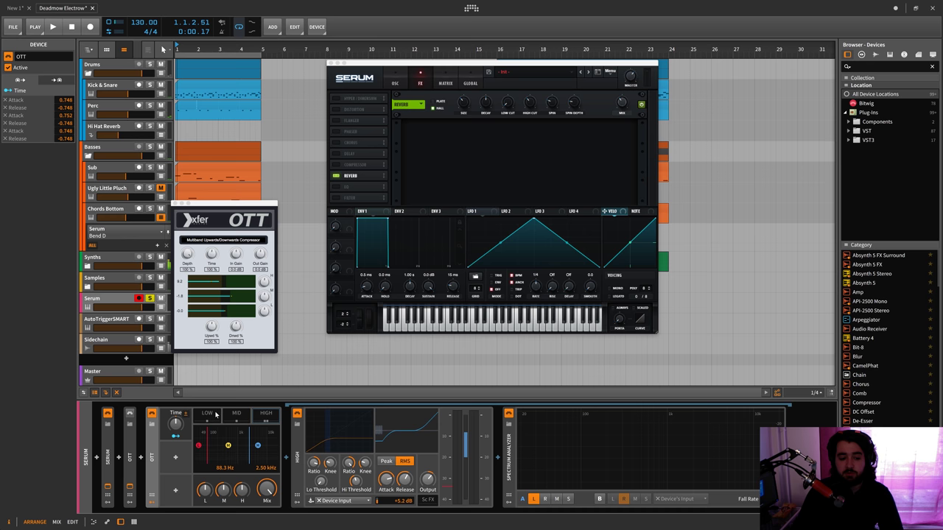
left_click(215, 414)
key("ctrl+shift+z")
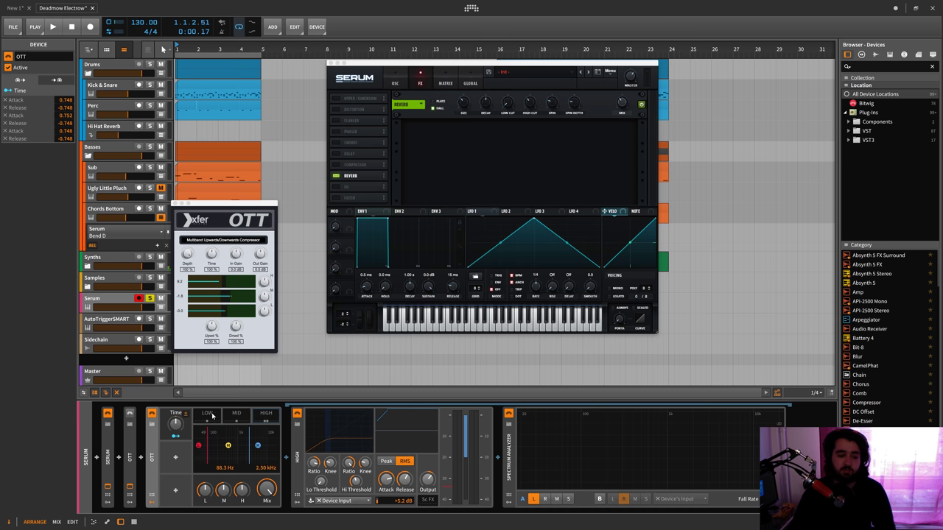
key("ctrl+z")
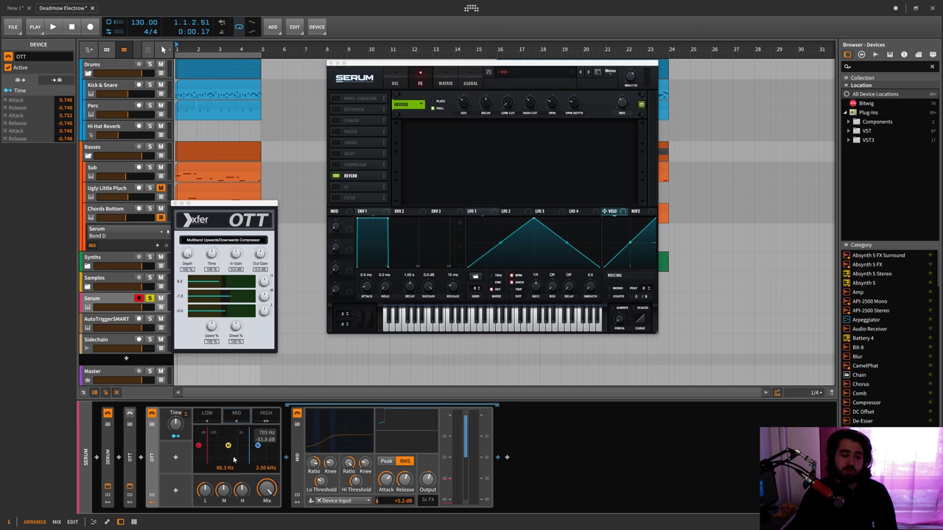
key("ctrl+shift+z")
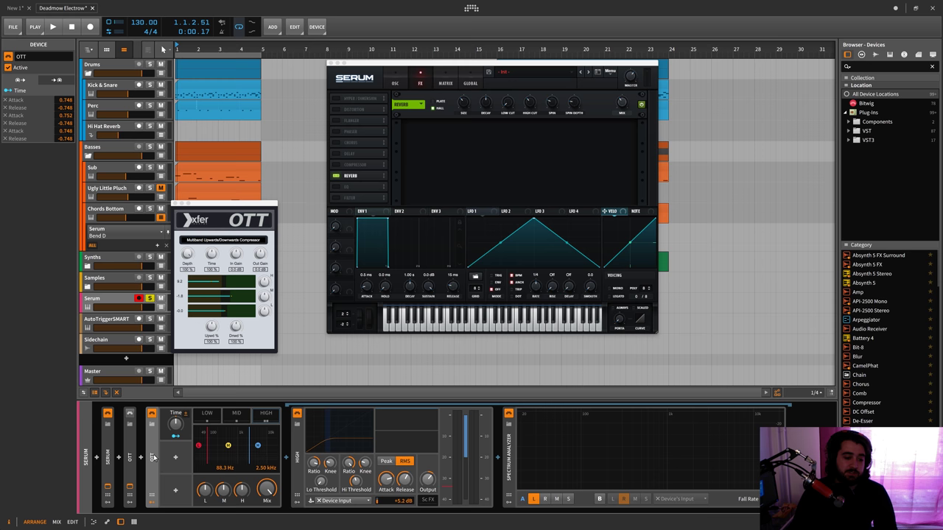
left_click(236, 415)
left_click(210, 415)
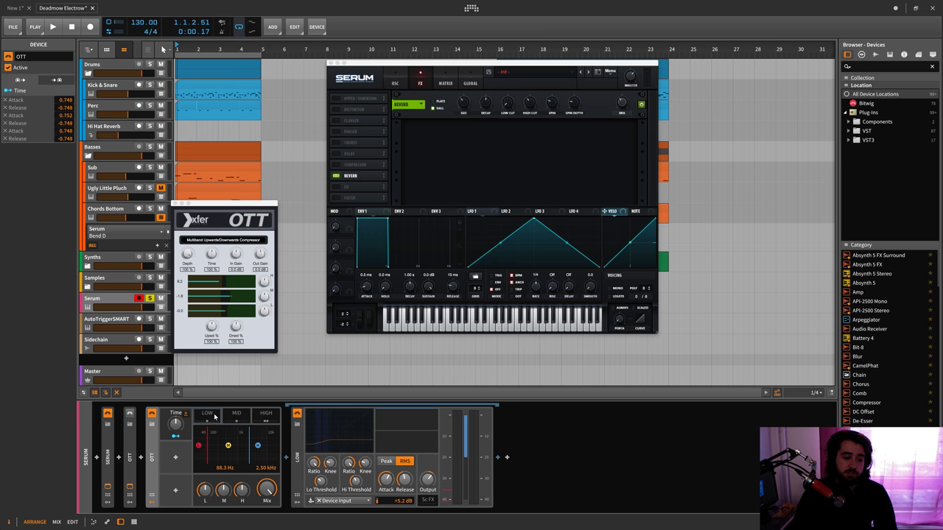
left_click(235, 415)
left_click(264, 415)
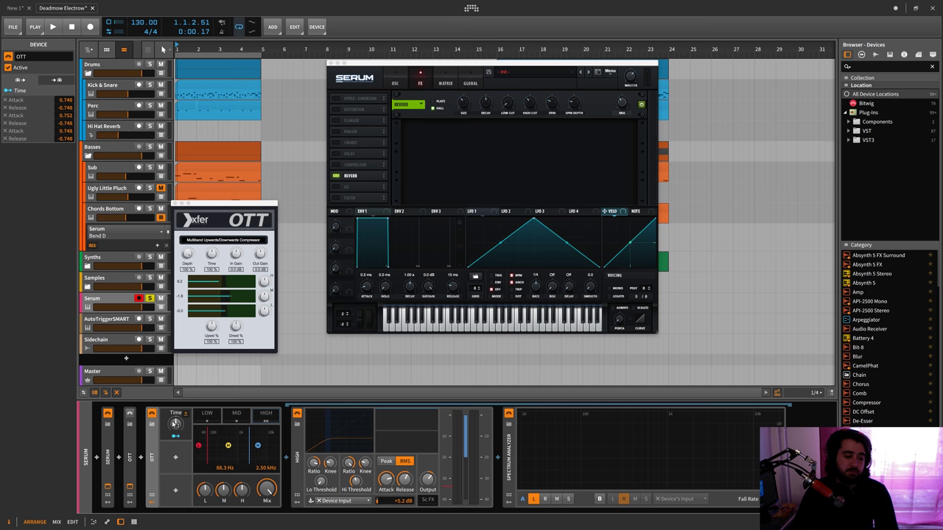
Move the Spectrum Analyzer out of the high band chain to after Bitwig's OTT device, and select the high band's compressor
key("Delete")
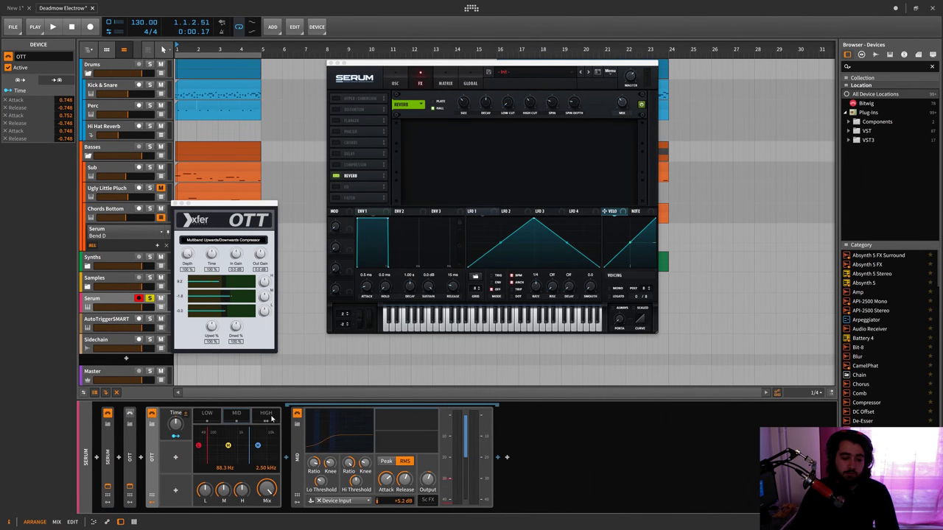
left_click(271, 418)
left_click(498, 456)
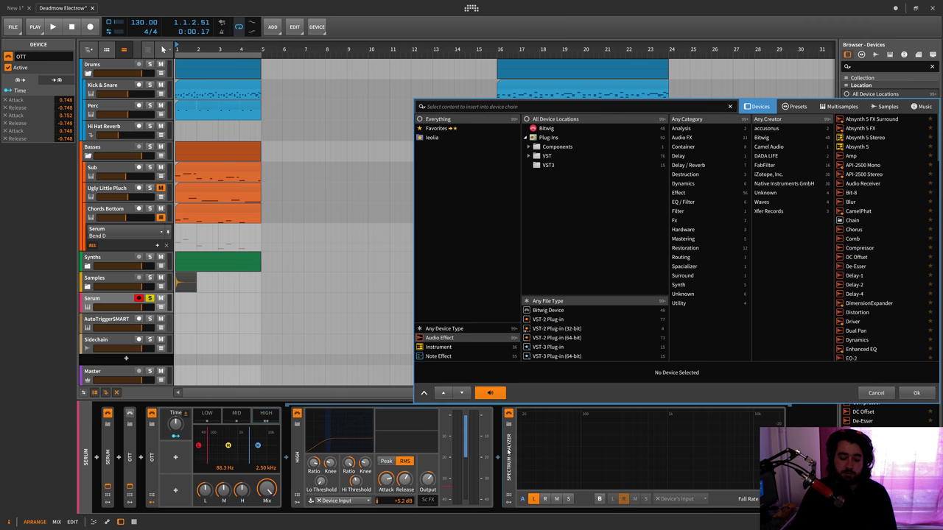
key("Escape")
left_click(507, 451)
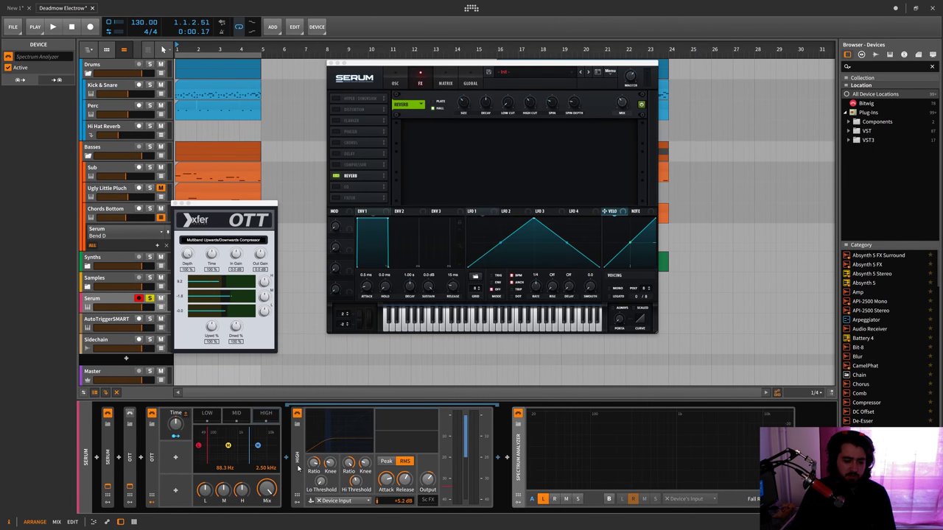
scroll(378, 371, "right", 3)
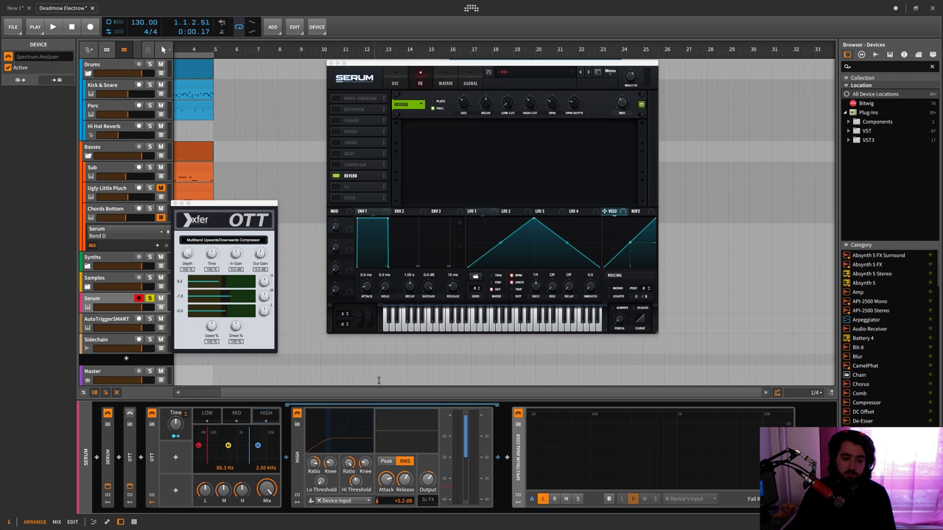
scroll(377, 371, "left", 4)
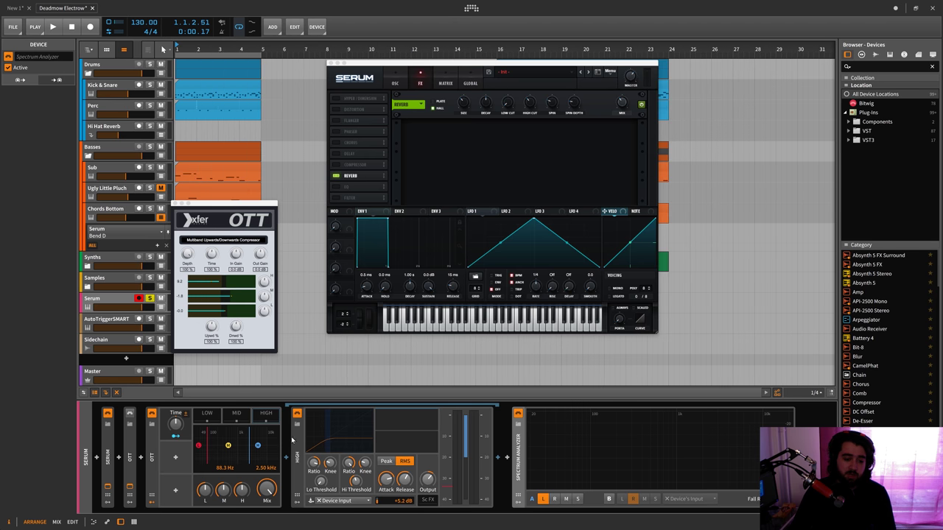
left_click(295, 441)
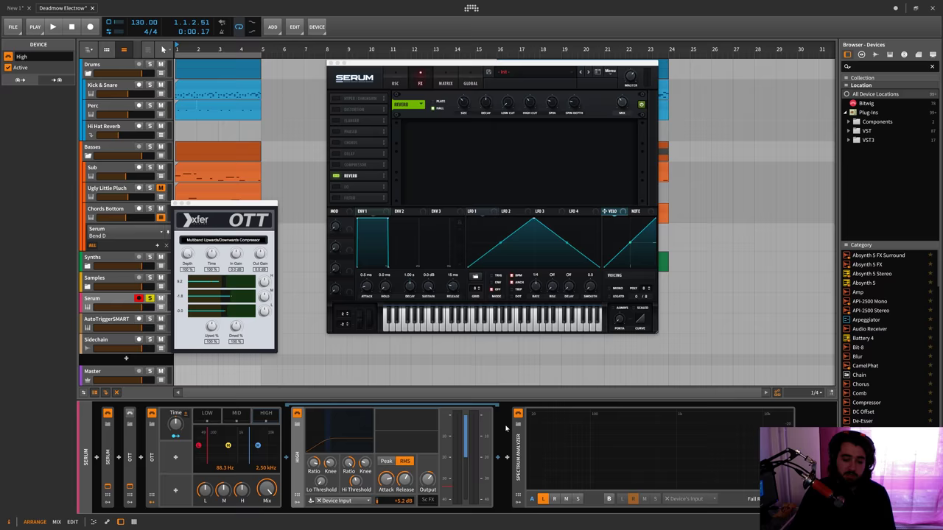
Switch to Ableton Live to examine the Soft Knee option of its OTT device, and return to Bitwig Studio
key("ctrl+Right")
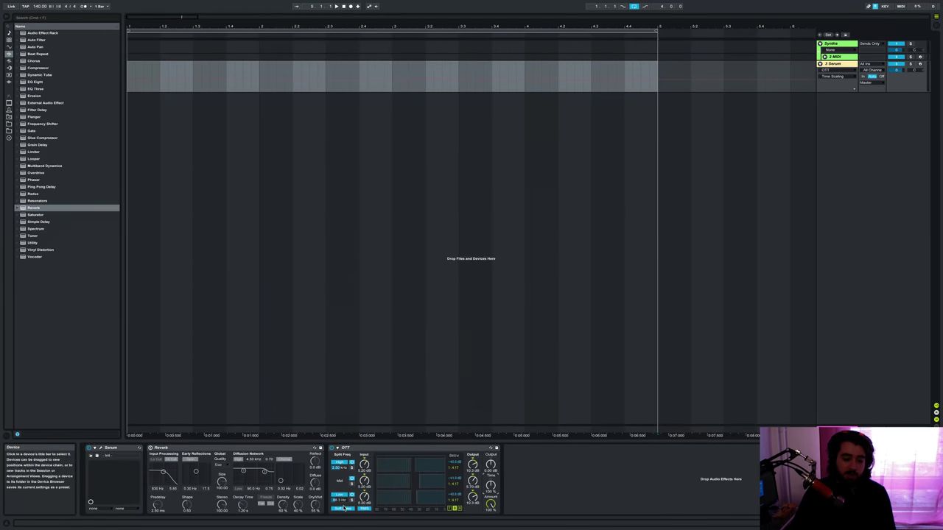
left_click(353, 450)
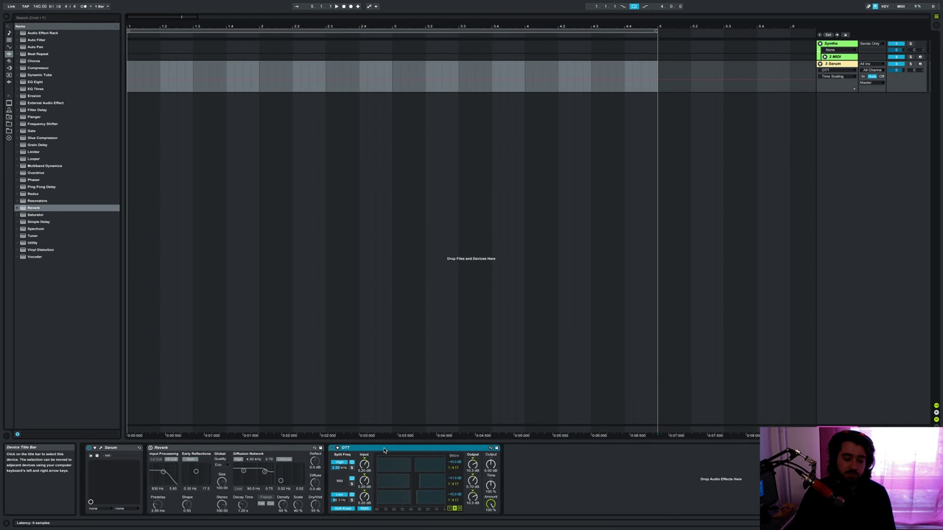
left_click(342, 509)
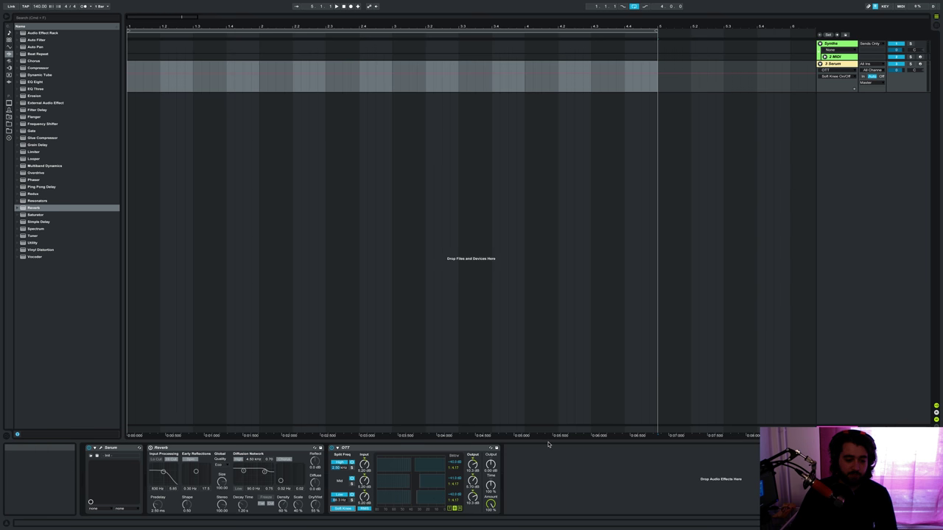
key("ctrl+Left")
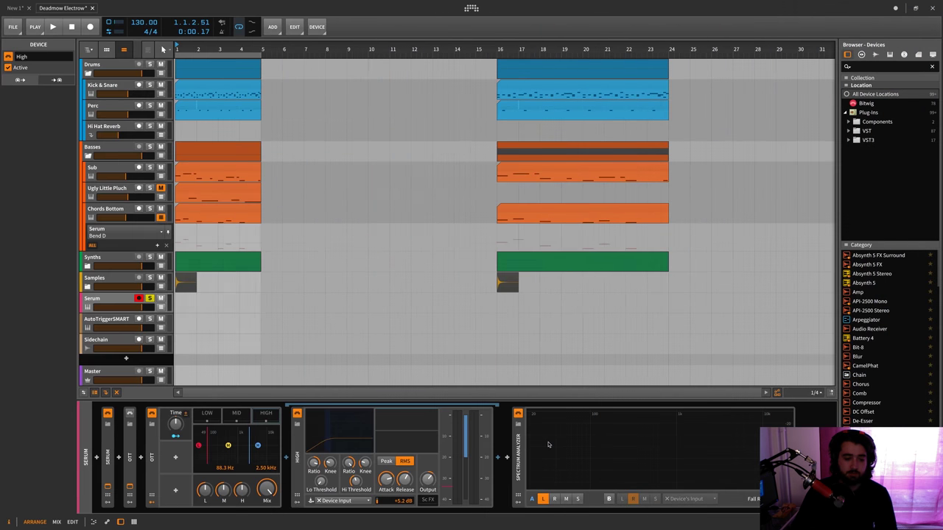
key("ctrl+Right")
key("ctrl+super+Left")
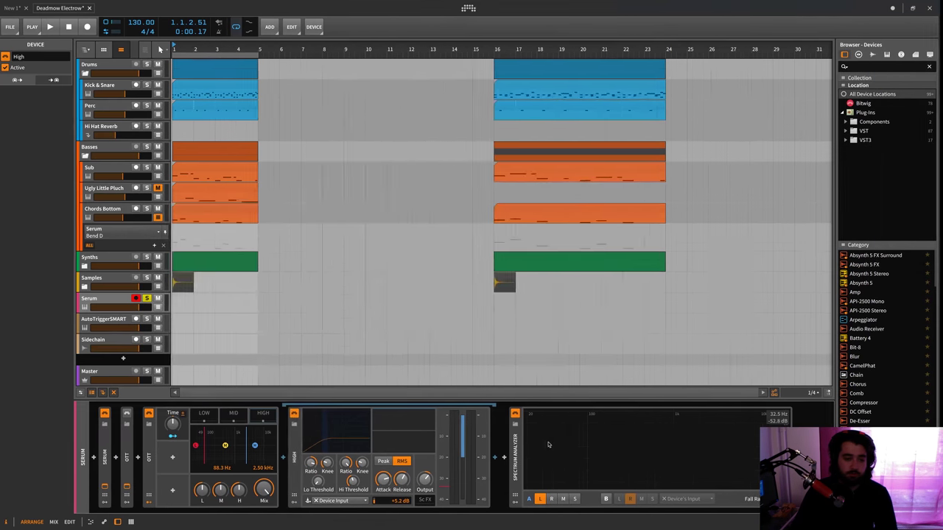